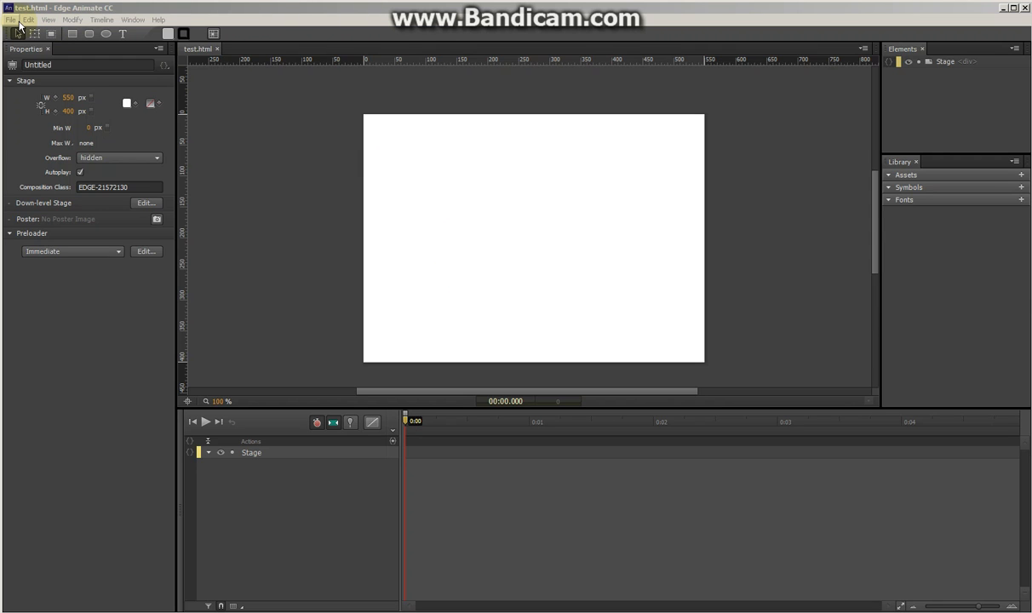
# Draw a 115 × 115 px rectangle in the stage's top-left corner and keyframe its X and Y positions at 0:00
pyautogui.click(73, 33)
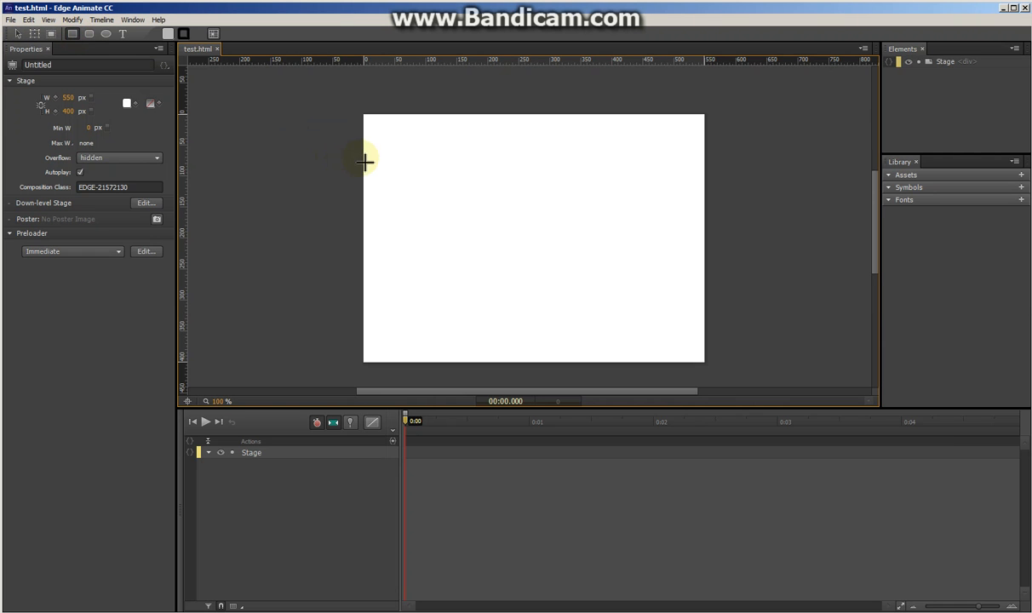
pyautogui.moveTo(364, 115)
pyautogui.mouseDown()
pyautogui.moveTo(389, 154)
pyautogui.moveTo(448, 193)
pyautogui.moveTo(435, 185)
pyautogui.mouseUp()
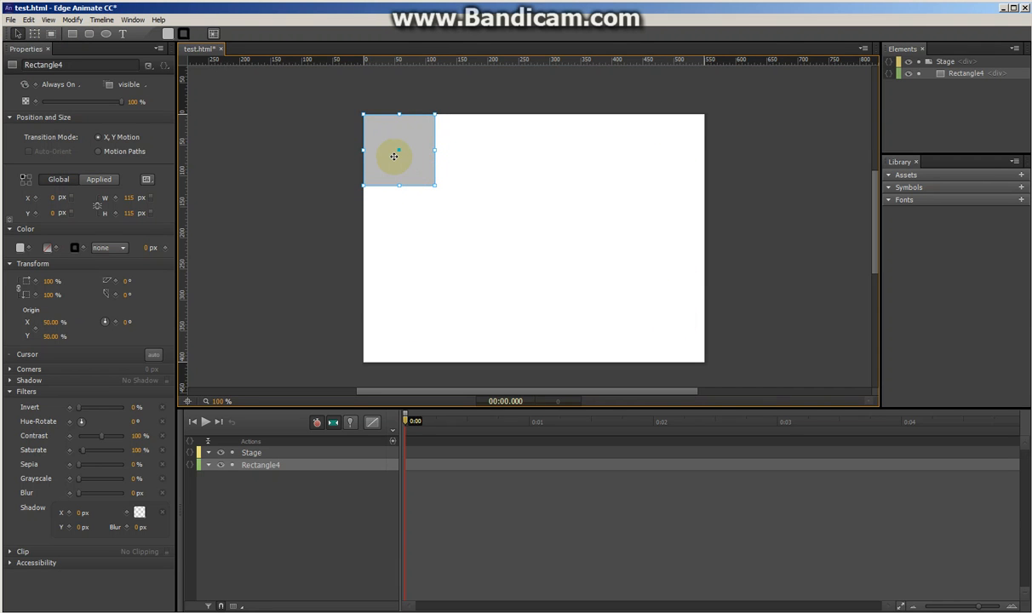
pyautogui.click(36, 197)
pyautogui.click(36, 213)
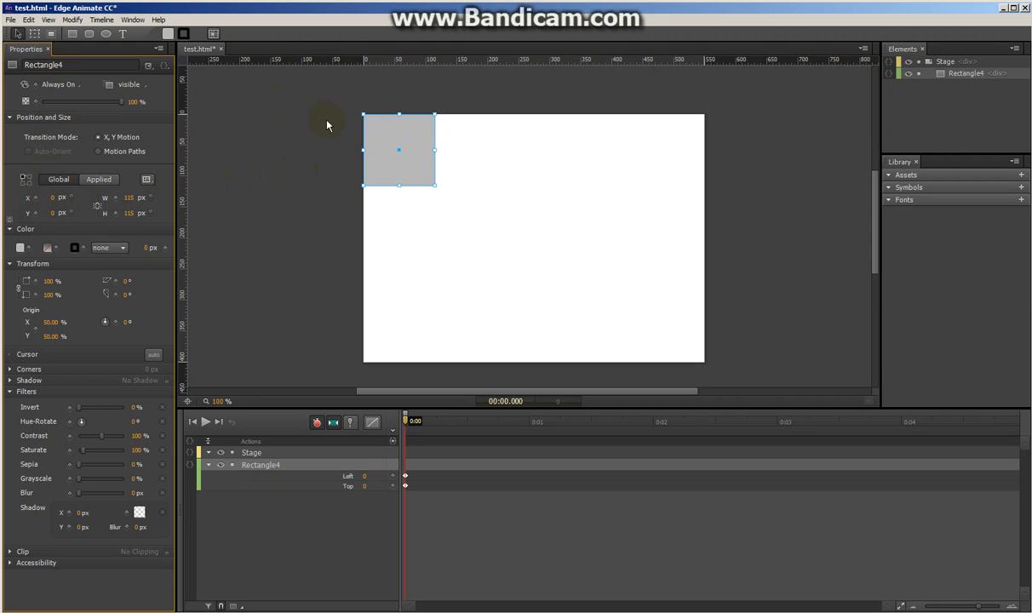
pyautogui.moveTo(375, 132)
pyautogui.mouseDown()
pyautogui.moveTo(656, 141)
pyautogui.moveTo(383, 138)
pyautogui.mouseUp()
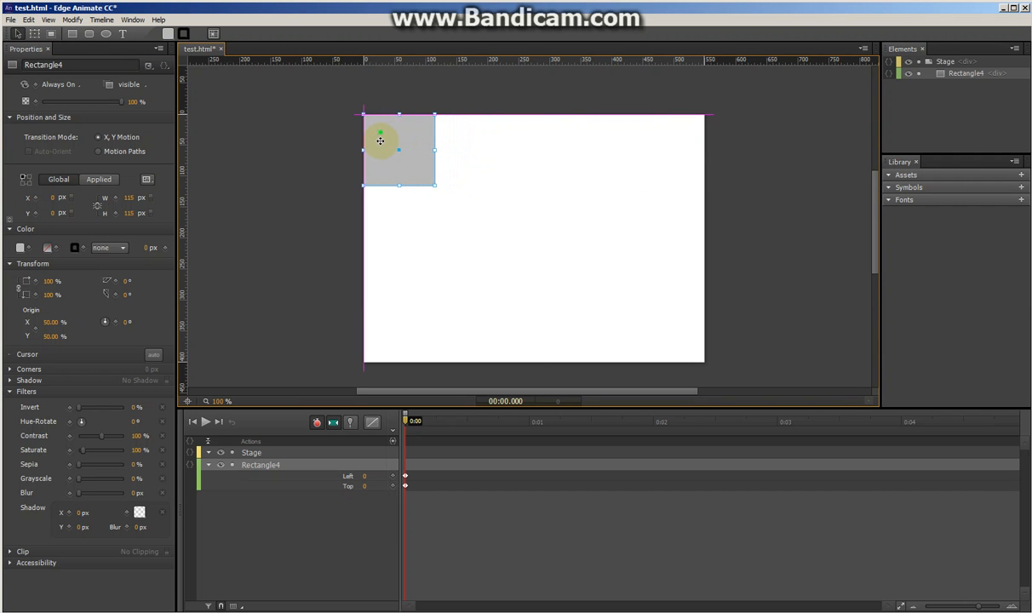
# Animate the rectangle to the stage's top-right corner (X 435 px) at 0:01 and down to the bottom-right corner (Y 285 px) at 0:02
pyautogui.click(532, 420)
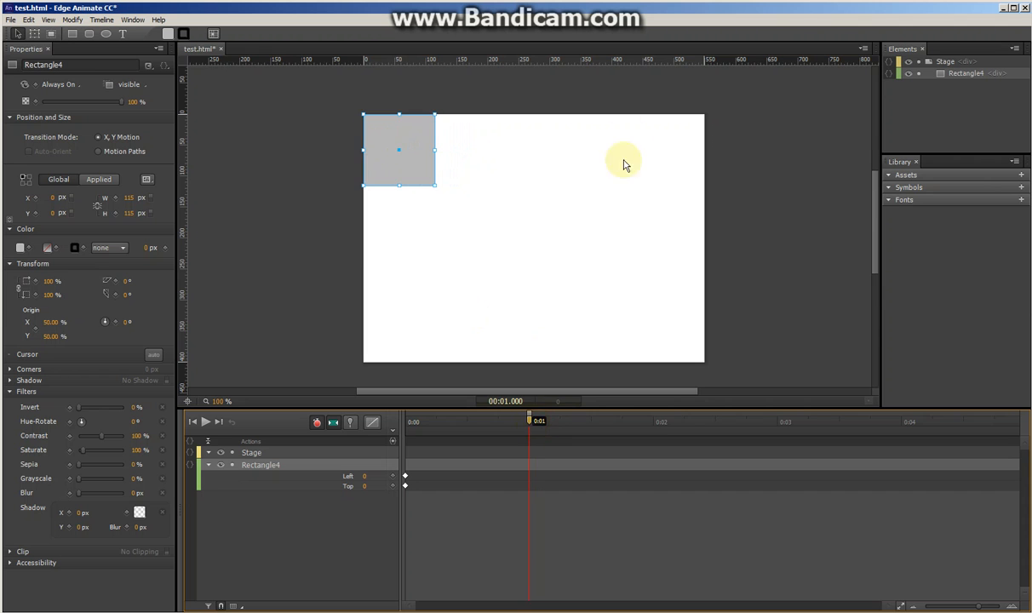
pyautogui.moveTo(423, 155); pyautogui.dragTo(693, 158)
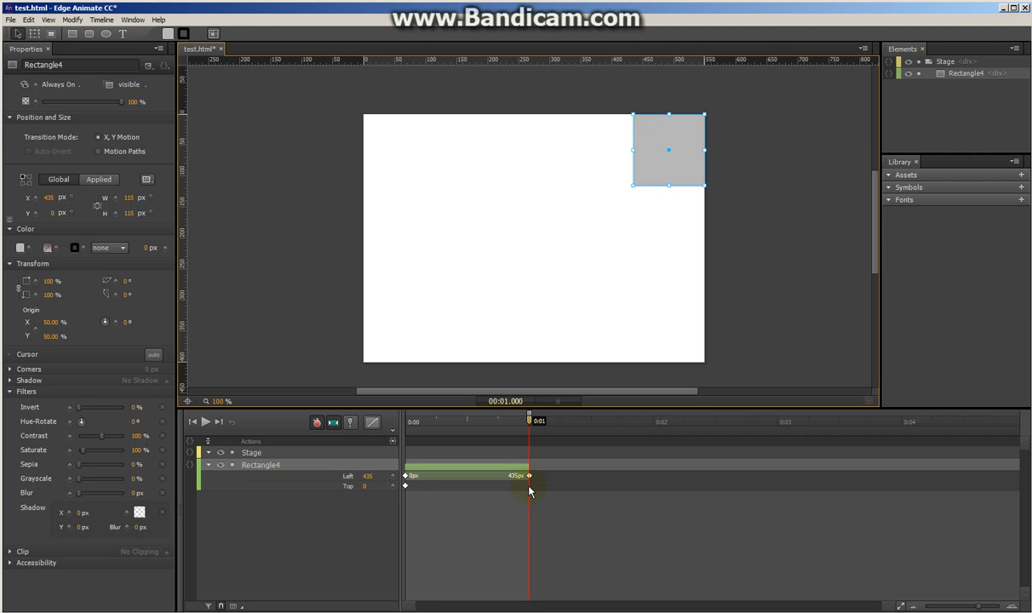
pyautogui.moveTo(616, 424); pyautogui.dragTo(655, 426)
pyautogui.moveTo(691, 155); pyautogui.dragTo(695, 338)
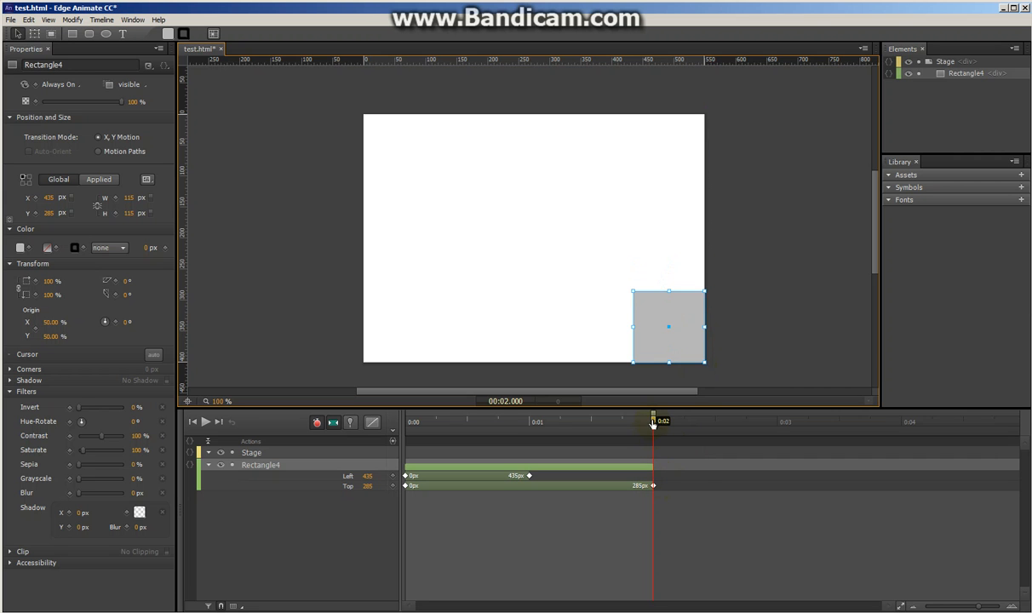
# Shift the rectangle's first Top keyframe from 0:00 to 0:01 so the downward motion starts there
pyautogui.moveTo(653, 423); pyautogui.dragTo(530, 428)
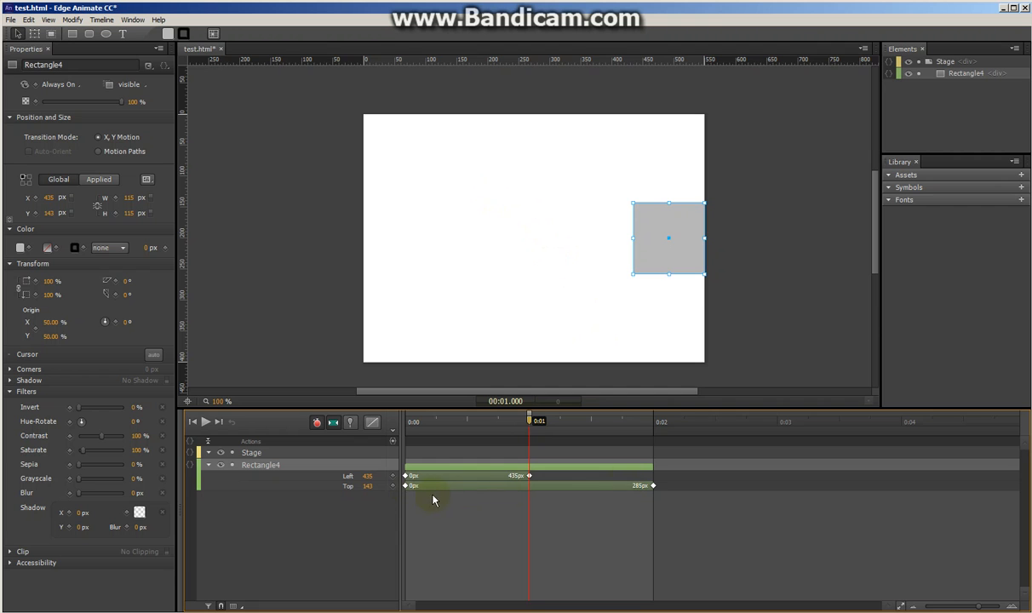
pyautogui.moveTo(410, 487); pyautogui.dragTo(528, 491)
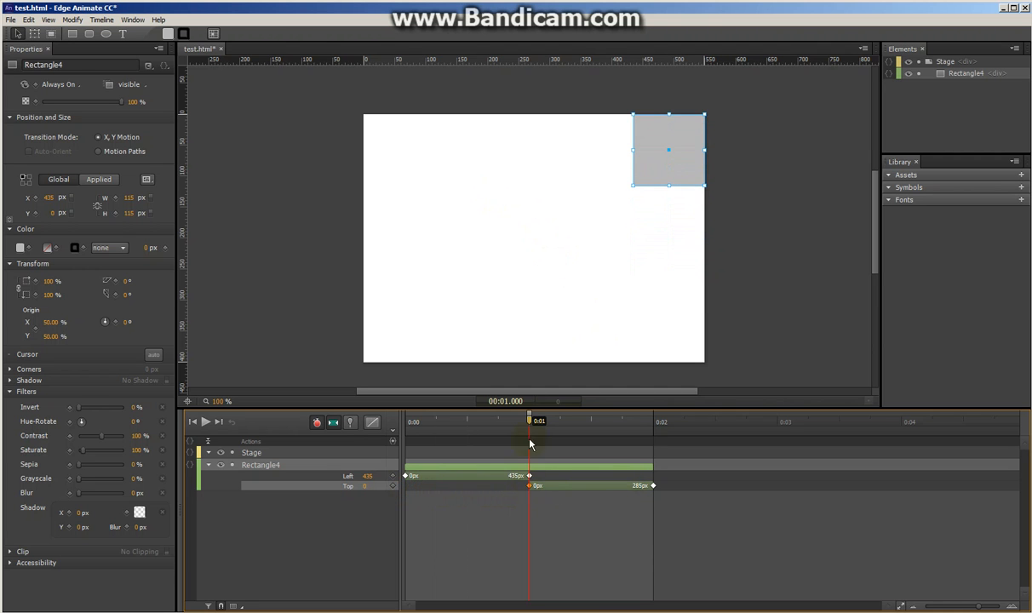
pyautogui.moveTo(530, 423); pyautogui.dragTo(649, 443)
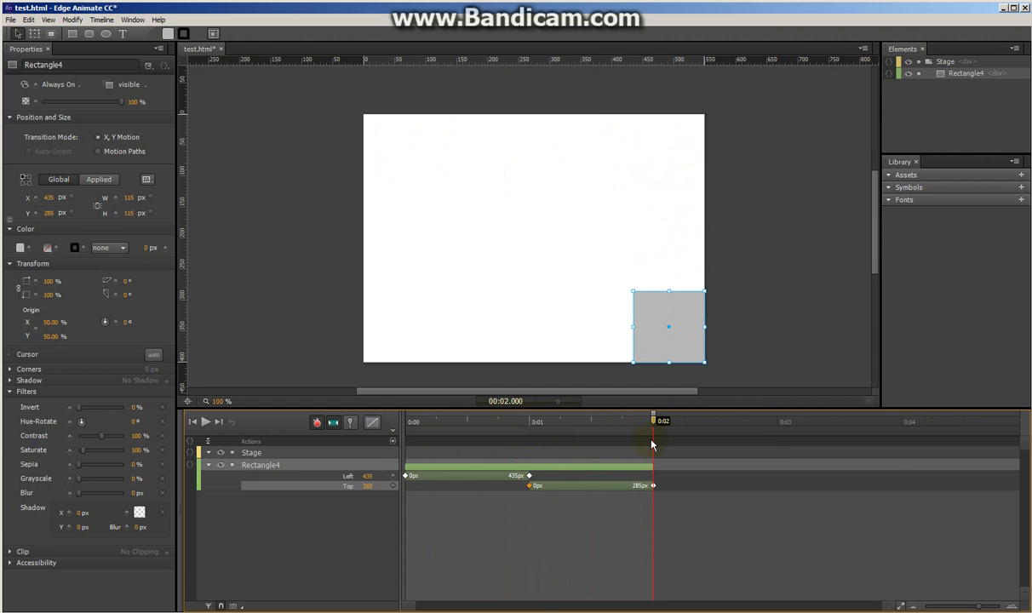
# Add a Left keyframe for the rectangle at 0:02 and move it to the stage's bottom-left corner (X 0 px) at 0:03
pyautogui.click(394, 475)
pyautogui.moveTo(653, 420); pyautogui.dragTo(778, 427)
pyautogui.moveTo(657, 326); pyautogui.dragTo(425, 319)
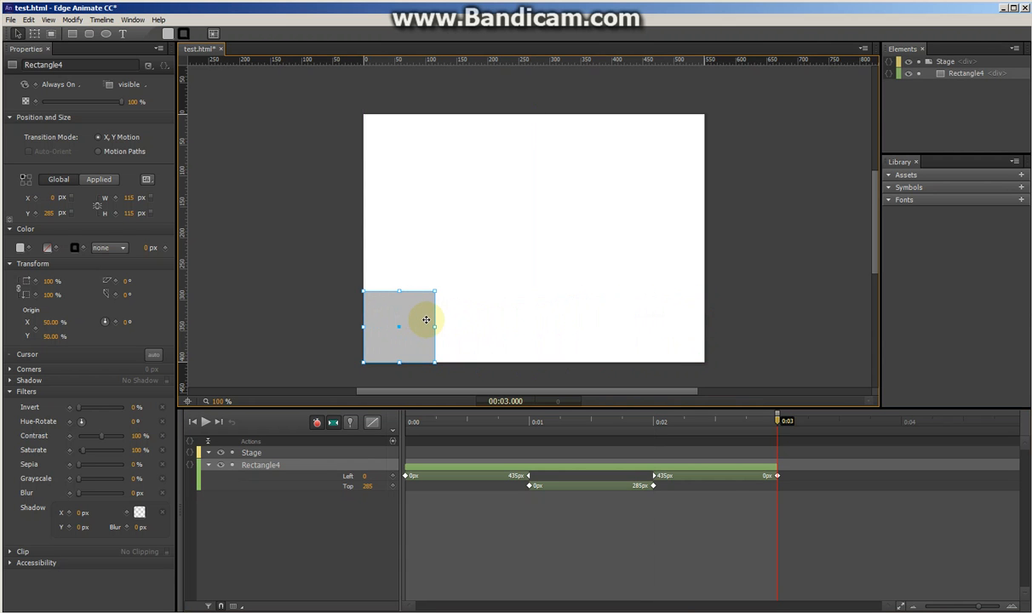
# Add a Top keyframe for the rectangle at 0:03 and move it back to the stage's top-left corner (Y 0 px) at 0:04
pyautogui.click(393, 486)
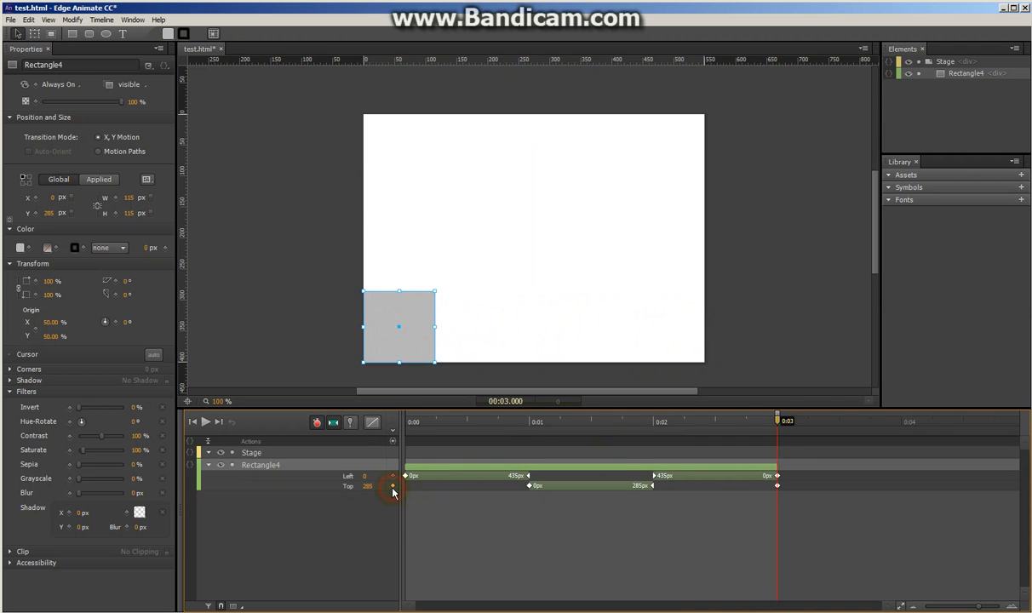
pyautogui.moveTo(777, 422); pyautogui.dragTo(901, 421)
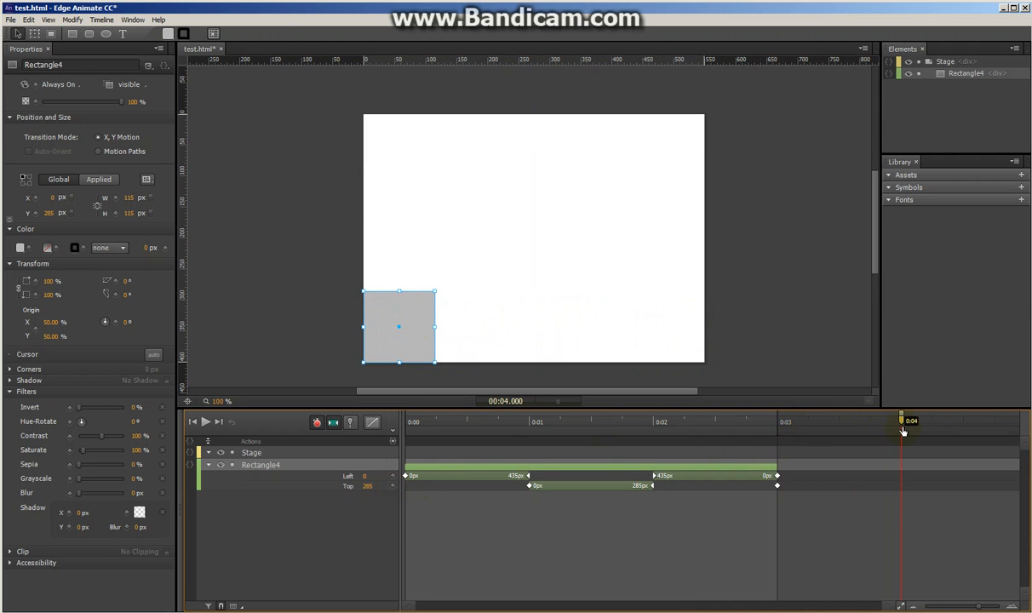
pyautogui.moveTo(412, 334); pyautogui.dragTo(410, 156)
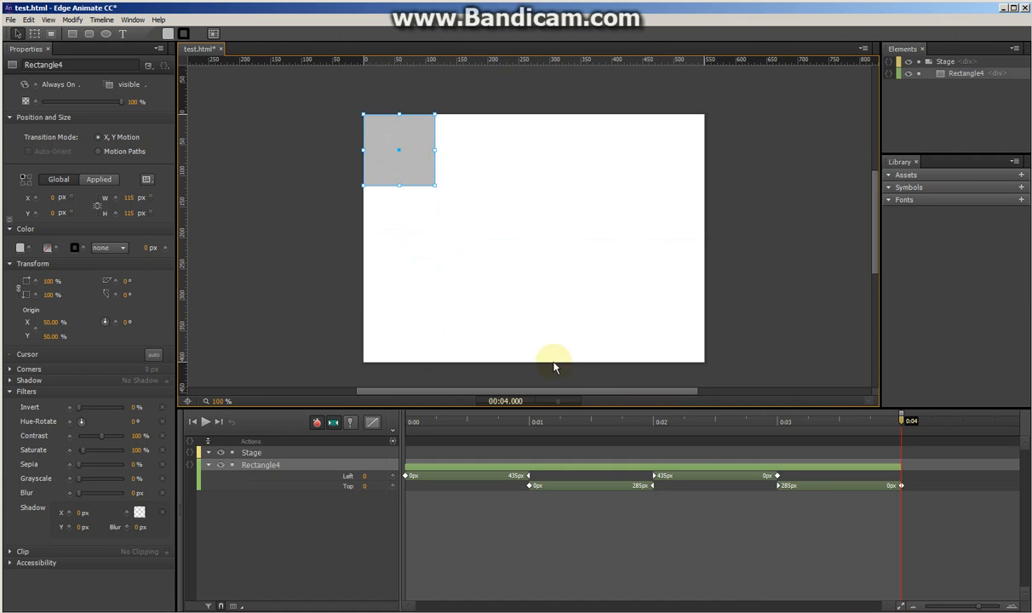
# Scrub through the timeline to check the rectangle's motion and preview the composition in the browser
pyautogui.moveTo(707, 426); pyautogui.dragTo(875, 469)
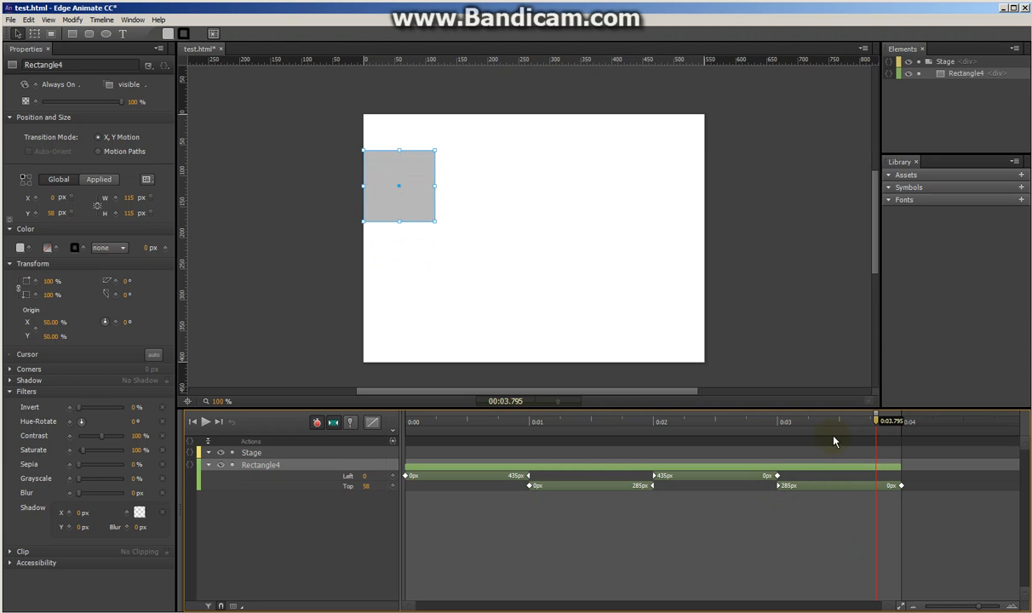
pyautogui.moveTo(842, 427); pyautogui.dragTo(529, 443)
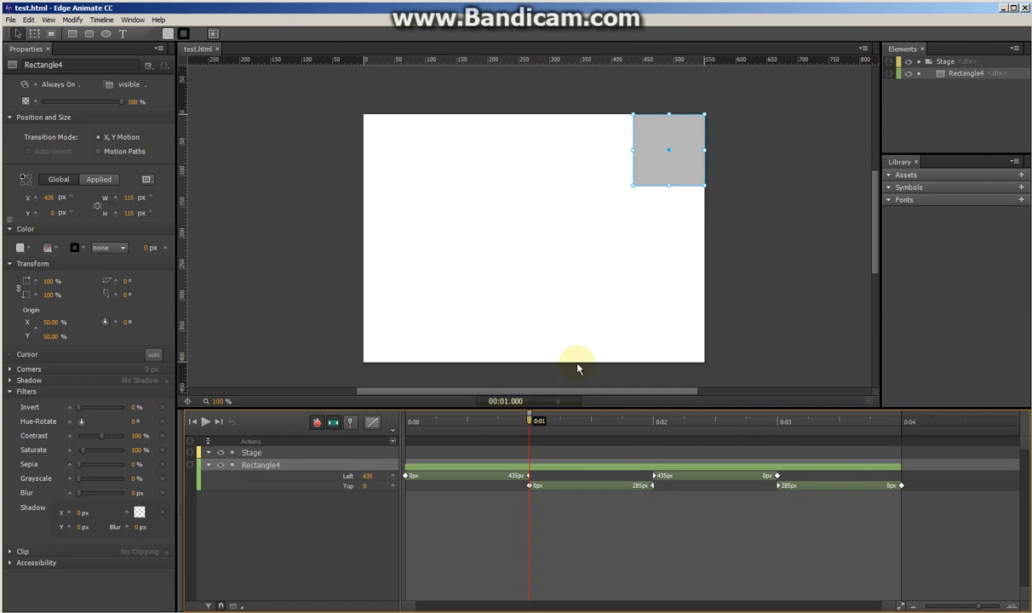
pyautogui.hotkey('ctrl', 'Return')
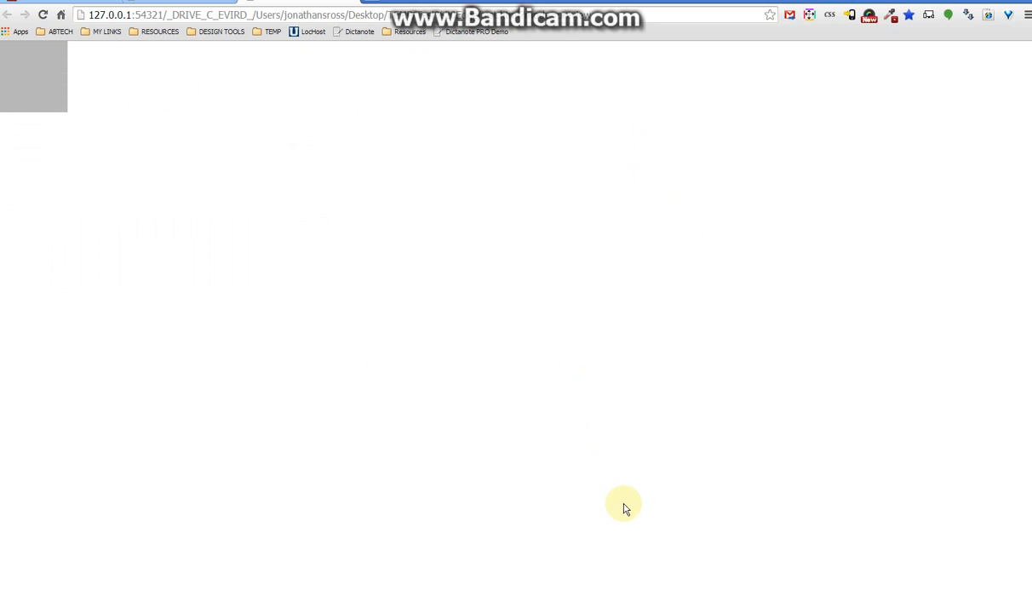
pyautogui.click(707, 612)
# Insert a timeline trigger at 0:04 containing the Play action sym.play(); and preview the composition in the browser
pyautogui.moveTo(791, 421); pyautogui.dragTo(903, 421)
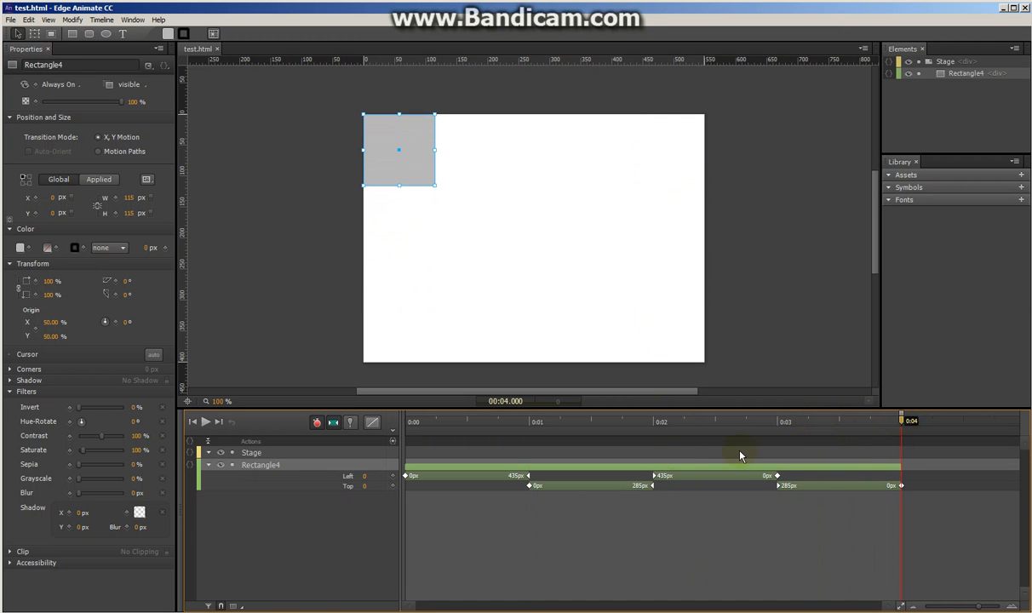
pyautogui.click(392, 442)
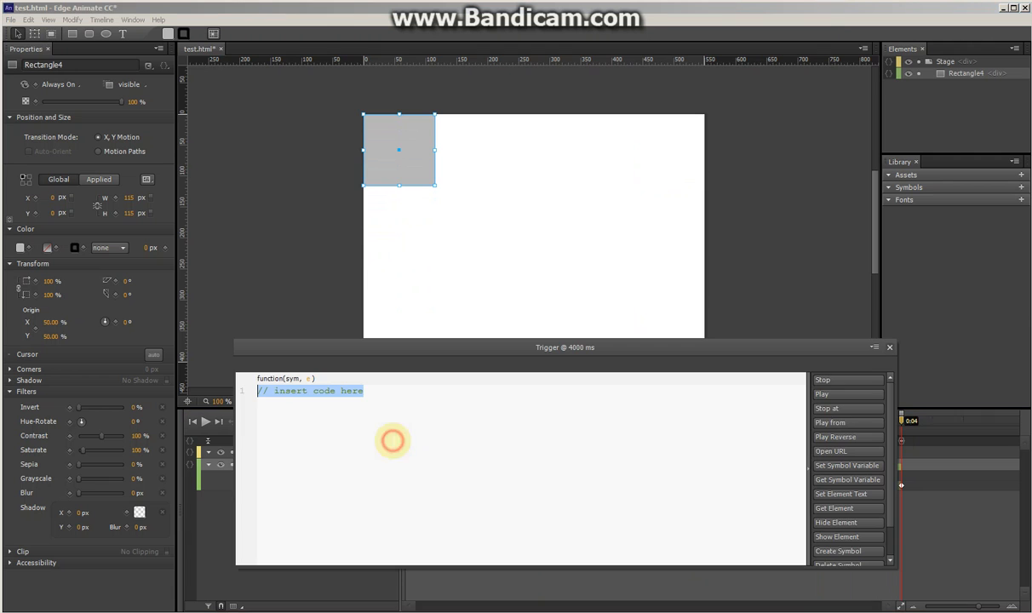
pyautogui.click(839, 395)
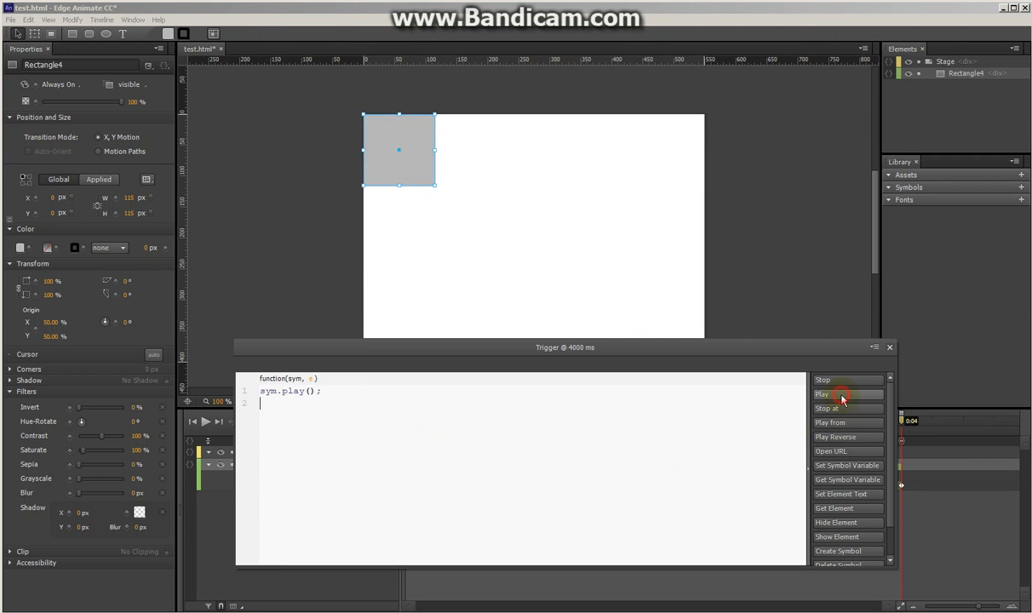
pyautogui.hotkey('ctrl', 'Return')
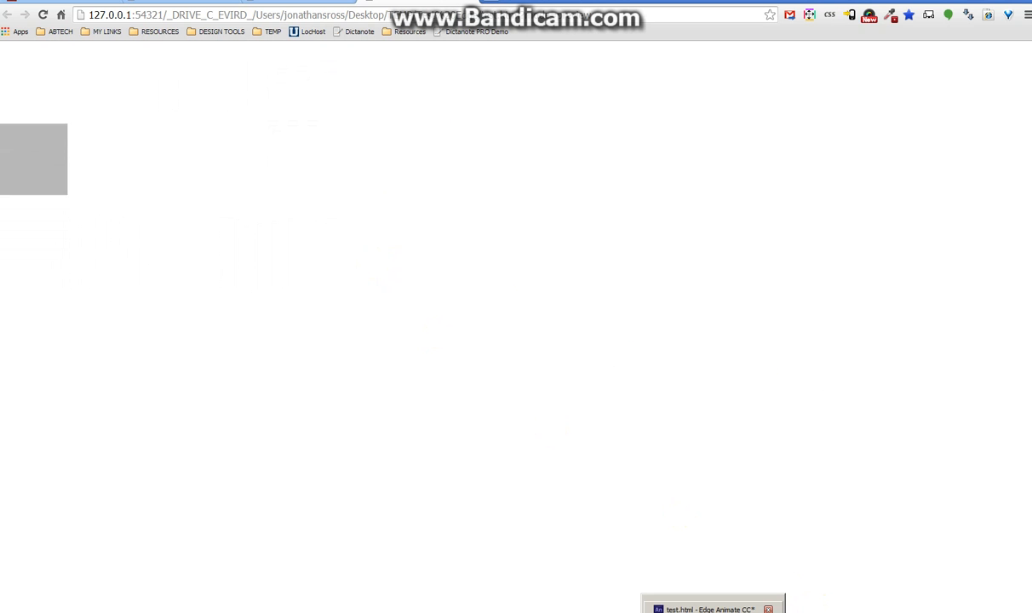
pyautogui.click(711, 607)
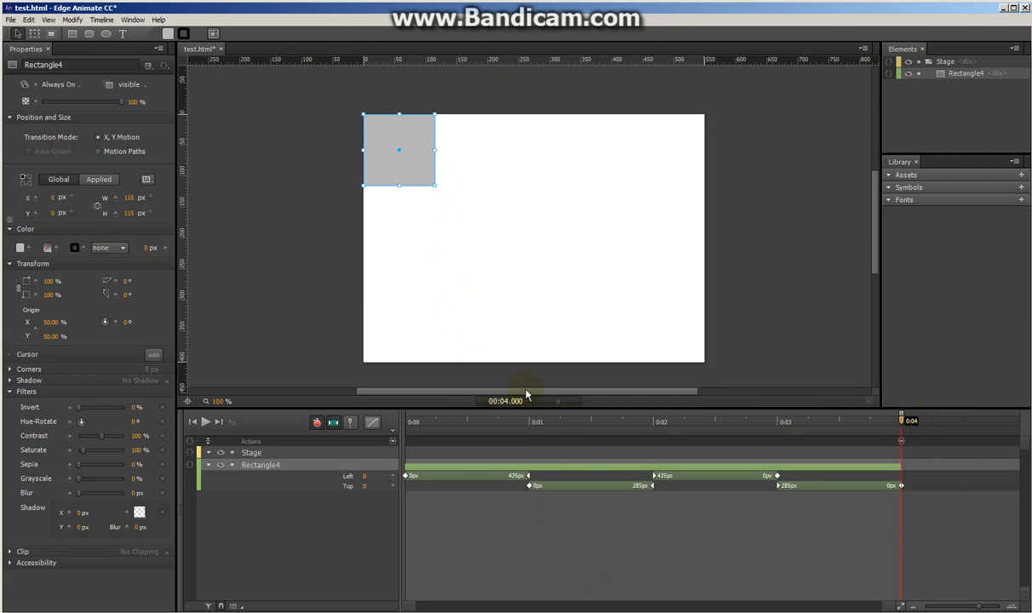
# Change the 0:04 trigger's code to sym.play(0); and preview the looping animation in the browser
pyautogui.click(902, 441)
pyautogui.click(309, 378)
pyautogui.write('0);')
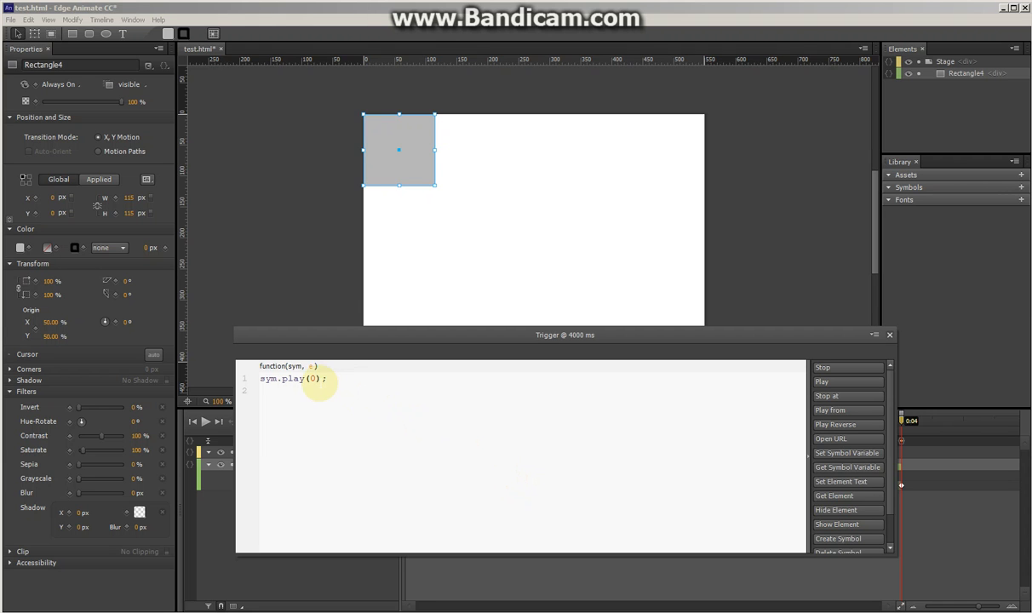
pyautogui.hotkey('ctrl', 'Return')
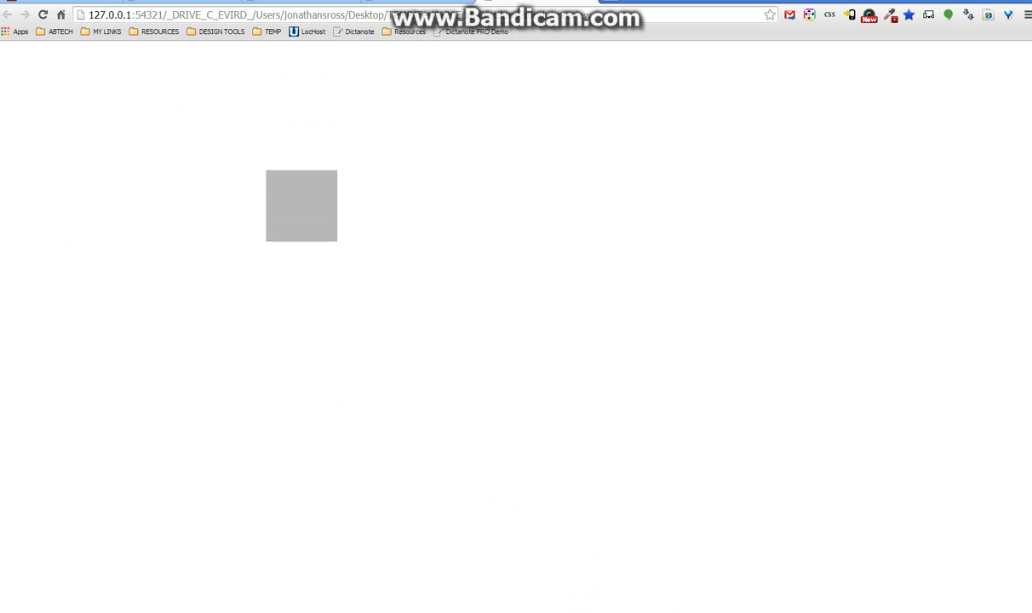
pyautogui.click(673, 612)
# Insert a timeline label named start at 0:00
pyautogui.click(410, 422)
pyautogui.moveTo(410, 422); pyautogui.dragTo(405, 423)
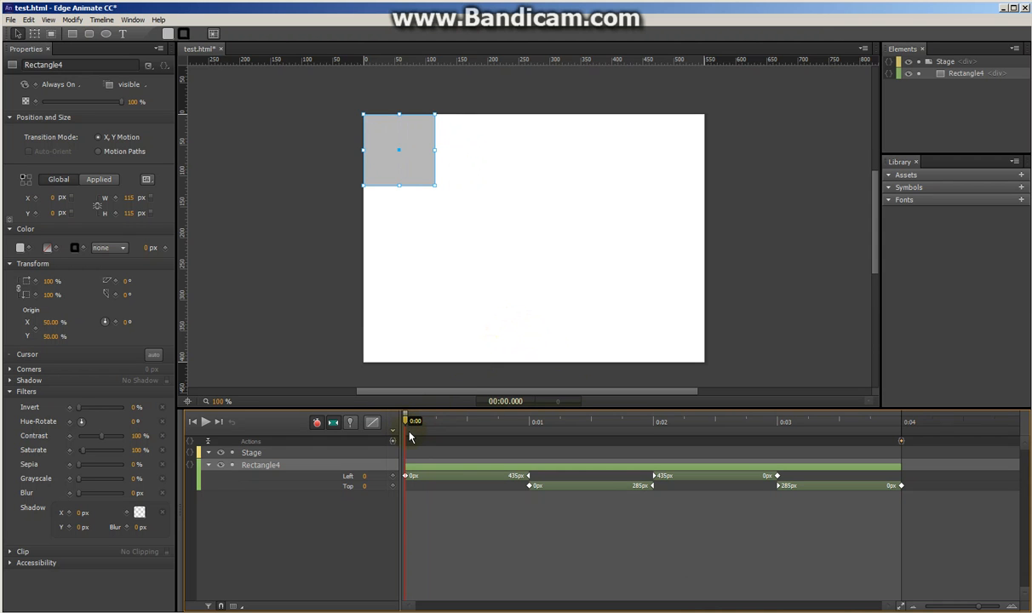
pyautogui.click(99, 20)
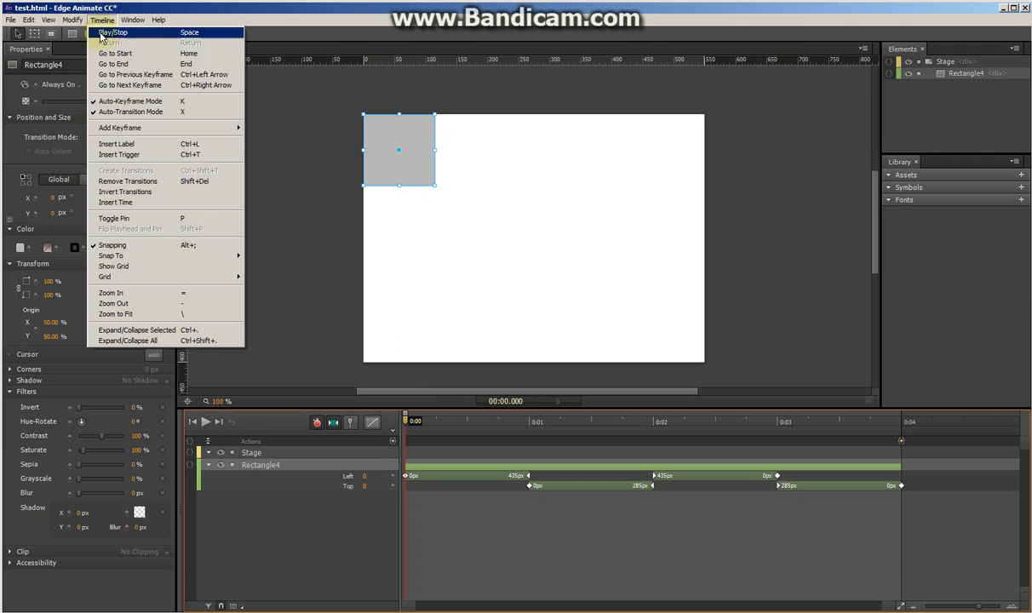
pyautogui.click(115, 144)
pyautogui.write('d')
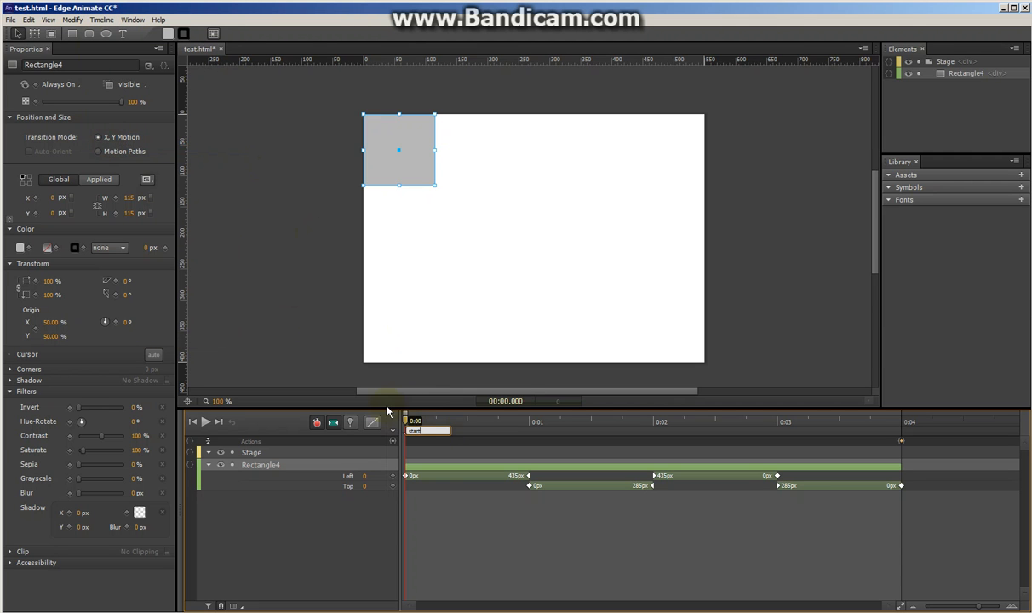
pyautogui.write('tart')
pyautogui.click(339, 352)
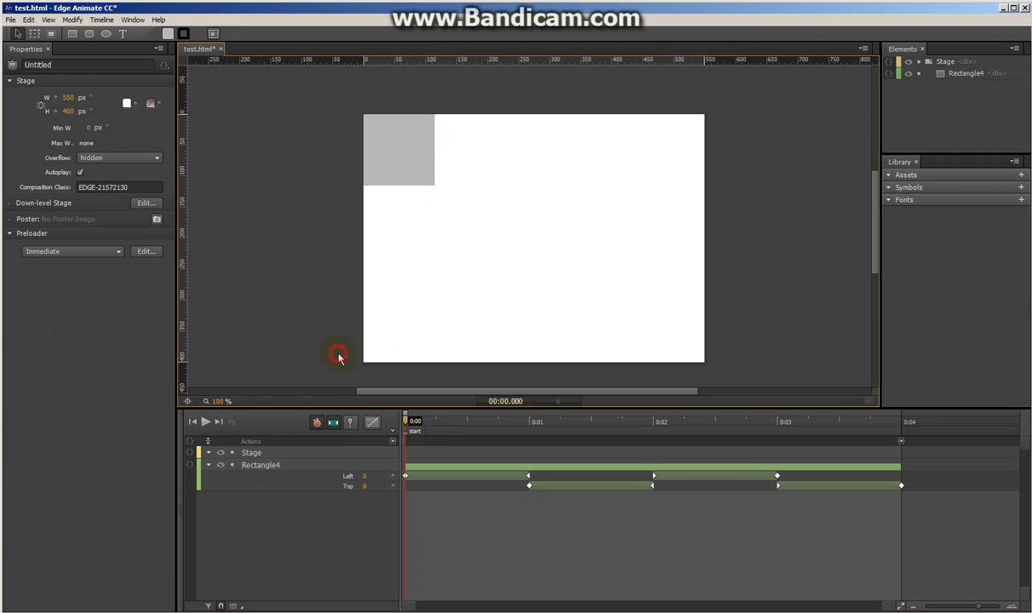
# Replace the argument in the 0:04 trigger's play call with the label, making the code sym.play('start');
pyautogui.doubleClick(901, 441)
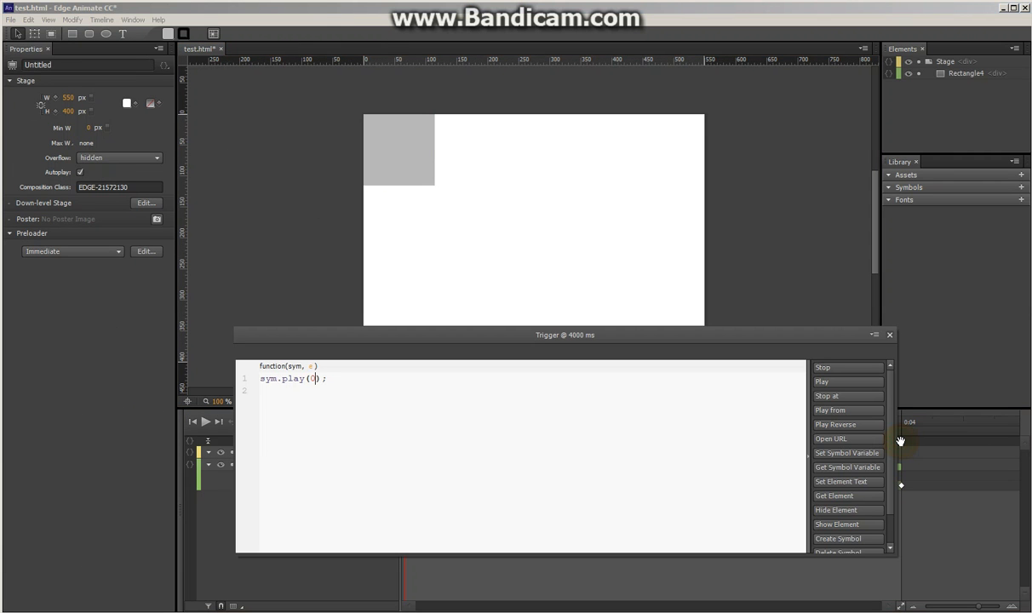
pyautogui.doubleClick(312, 378)
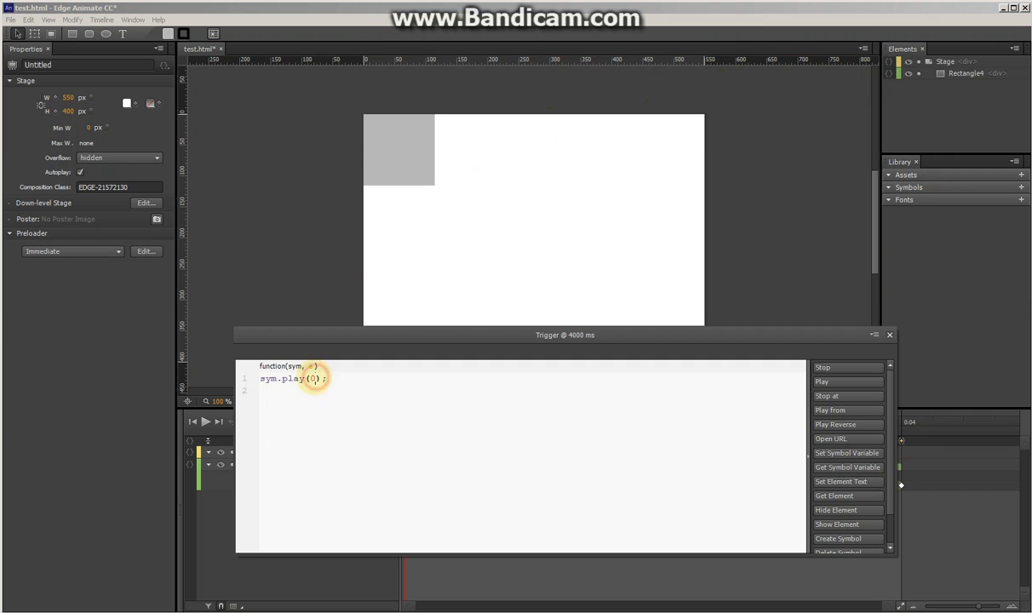
pyautogui.write('"')
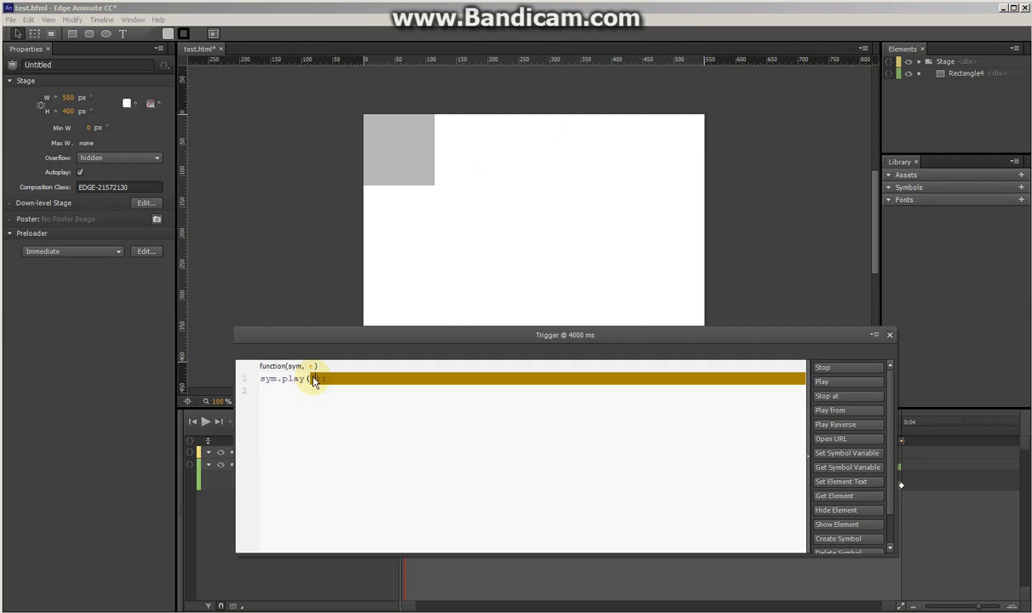
pyautogui.write("start'")
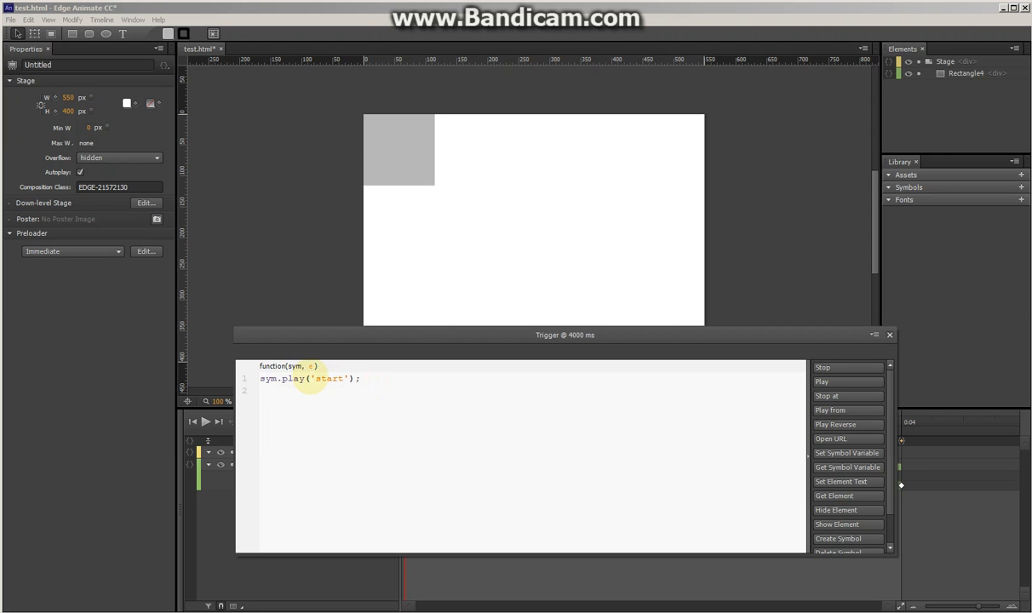
pyautogui.moveTo(260, 378); pyautogui.dragTo(357, 383)
pyautogui.click(271, 378)
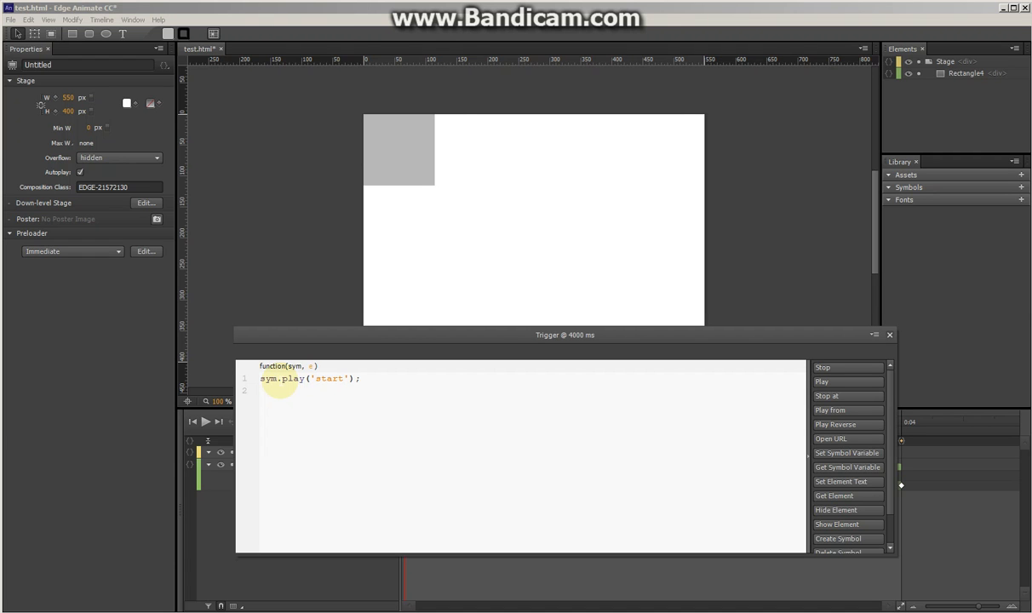
pyautogui.click(274, 379)
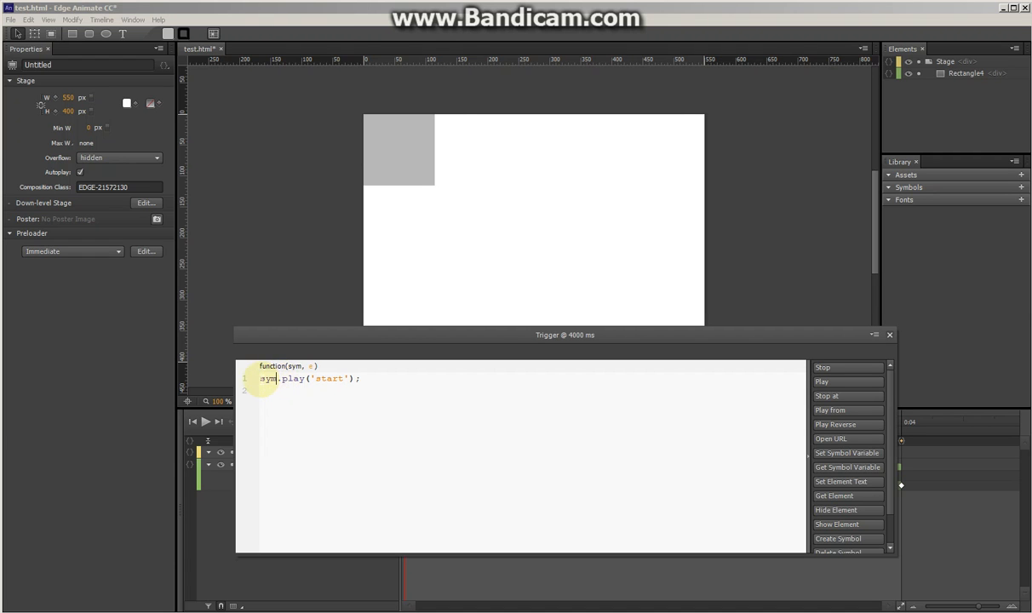
pyautogui.moveTo(272, 378); pyautogui.dragTo(345, 387)
pyautogui.click(271, 380)
pyautogui.doubleClick(270, 379)
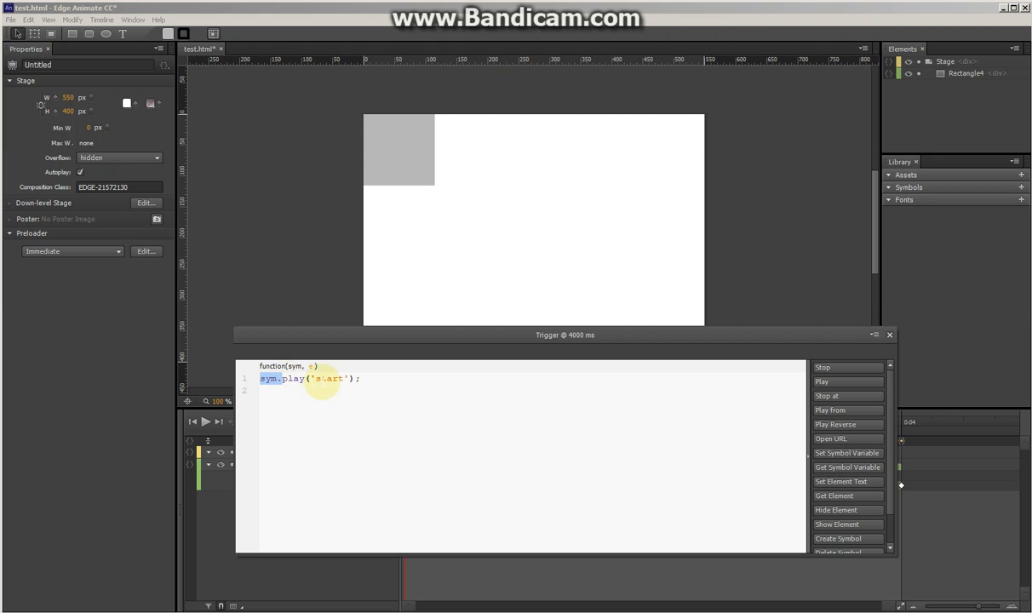
# Review the play call and its label argument in the 0:04 trigger's code, then close the code editor
pyautogui.doubleClick(291, 379)
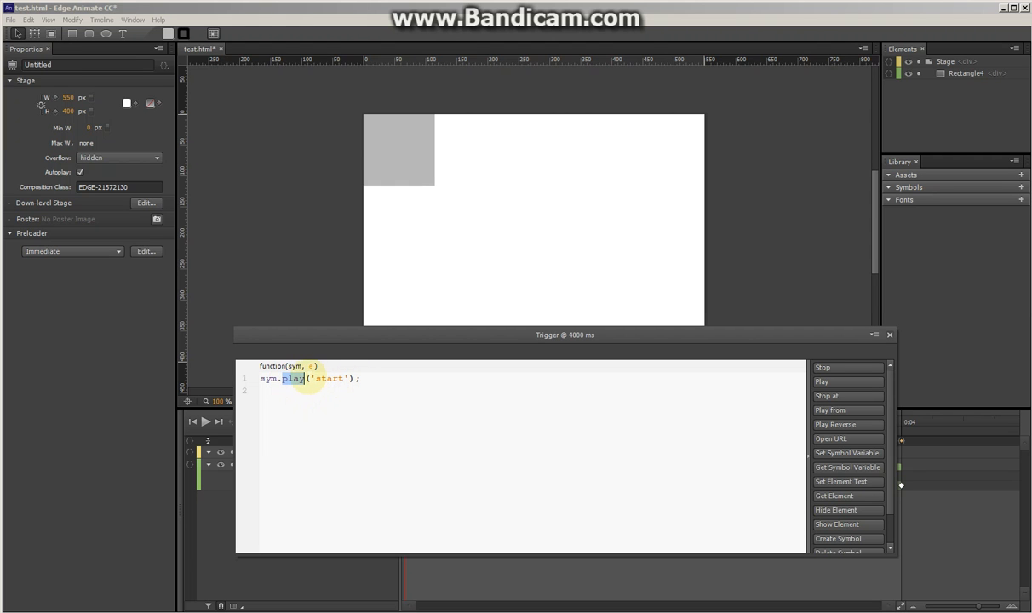
pyautogui.moveTo(313, 380); pyautogui.dragTo(348, 380)
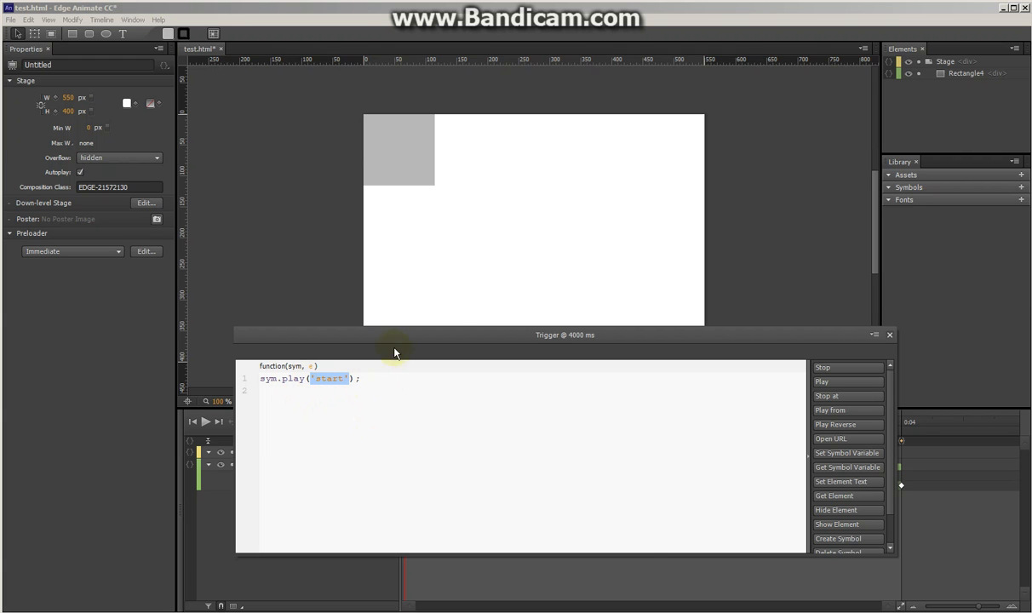
pyautogui.moveTo(451, 338); pyautogui.dragTo(478, 195)
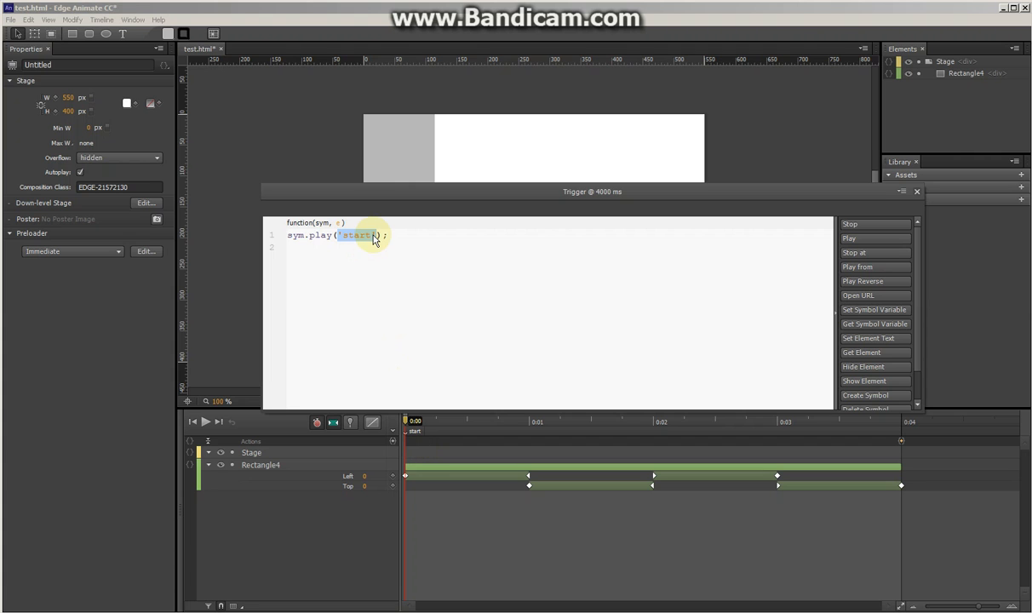
pyautogui.click(917, 191)
# Insert a timeline trigger at 0:01 containing the Stop action sym.stop();
pyautogui.moveTo(442, 422); pyautogui.dragTo(530, 423)
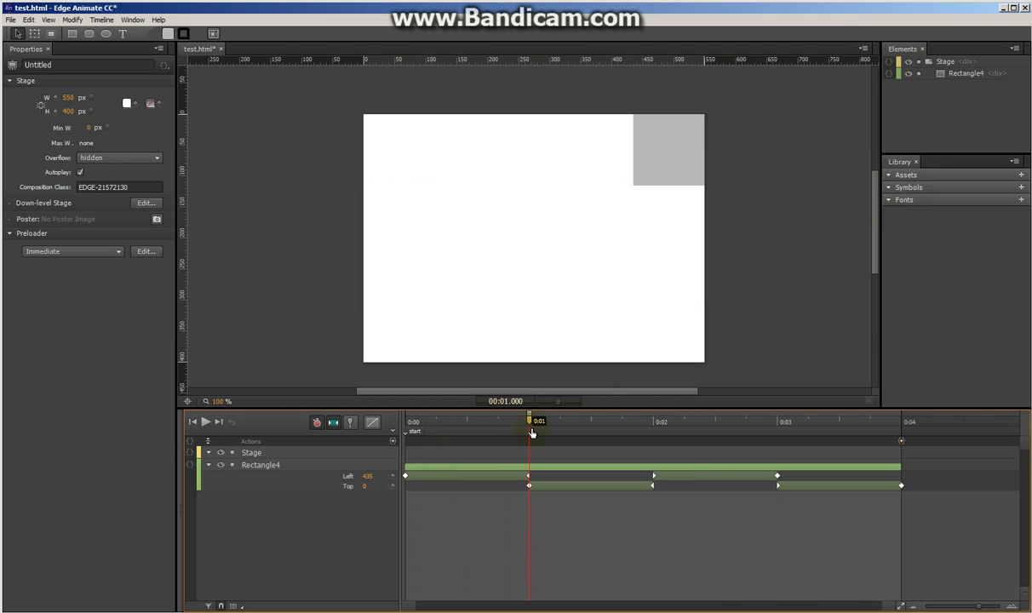
pyautogui.click(392, 441)
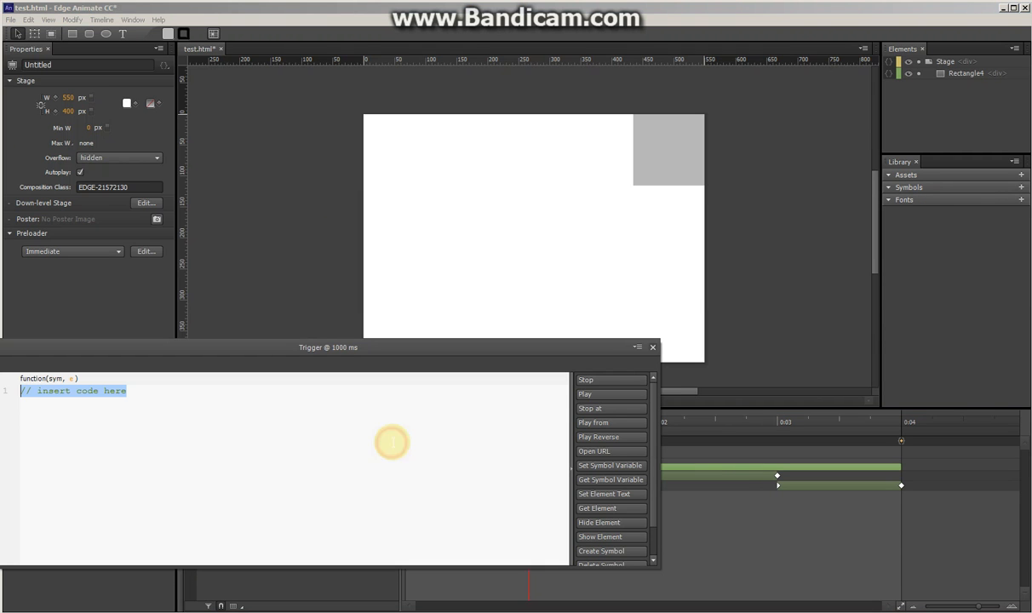
pyautogui.click(596, 380)
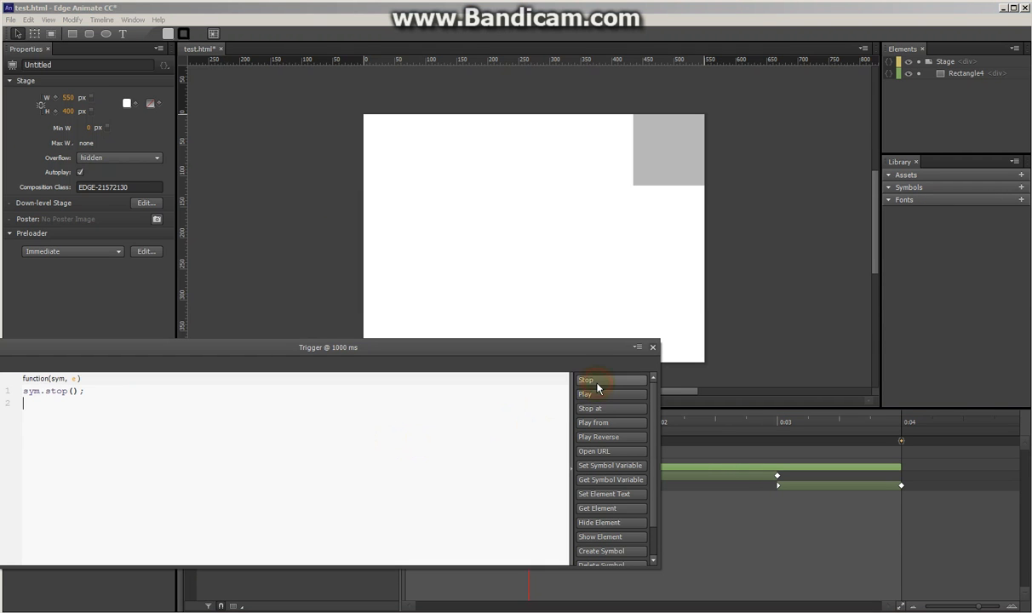
pyautogui.click(653, 347)
# Copy the 0:01 stop trigger and paste it at 0:02 and 0:03 on the timeline
pyautogui.click(528, 438)
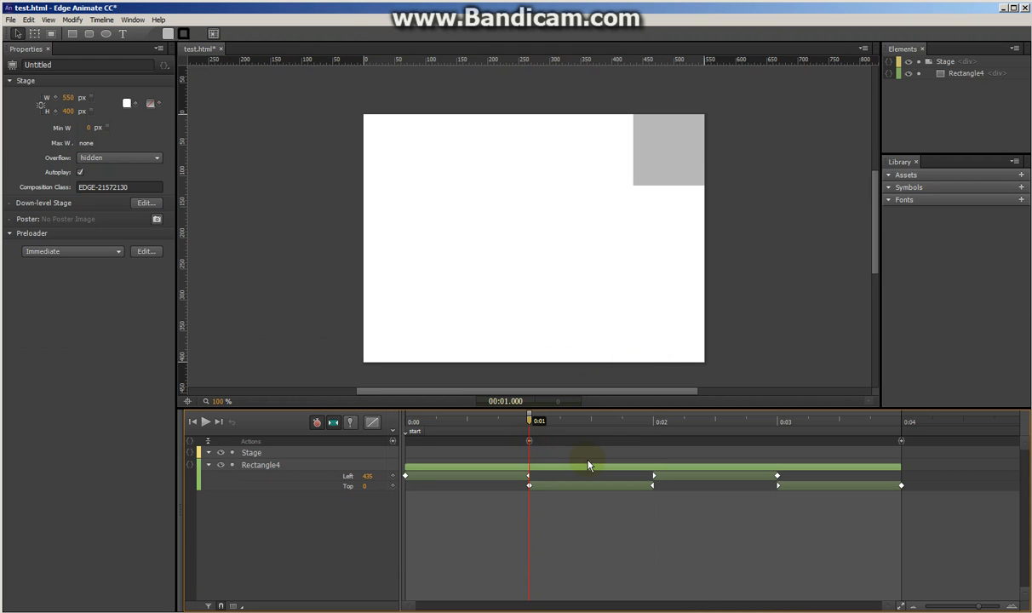
pyautogui.moveTo(575, 421); pyautogui.dragTo(655, 423)
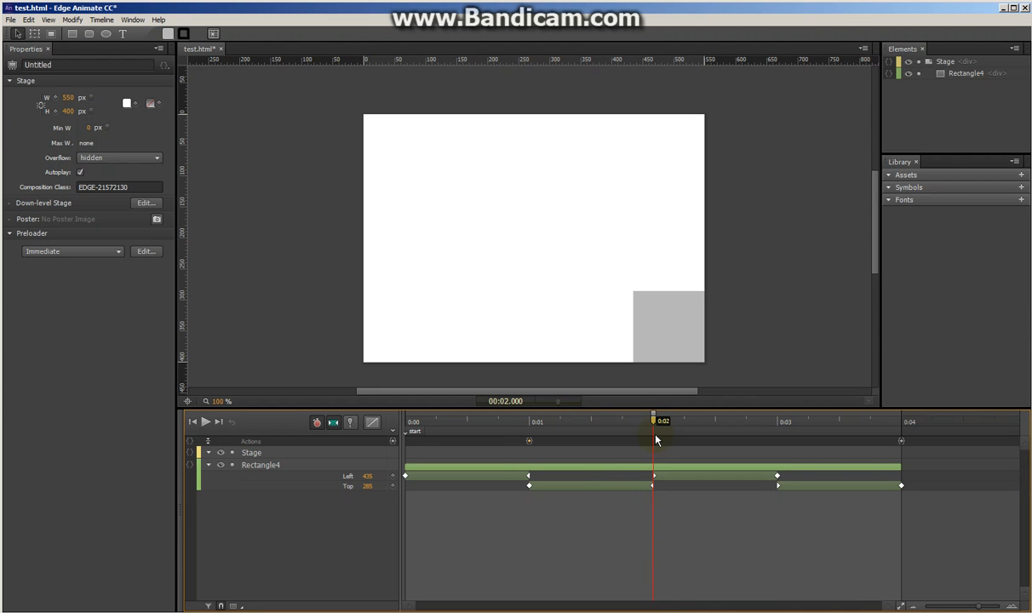
pyautogui.click(528, 442)
pyautogui.moveTo(753, 423); pyautogui.dragTo(443, 466)
# At 0:01, draw a rounded rectangle about 176 by 66 px near the stage's centre and fill it red
pyautogui.moveTo(507, 422); pyautogui.dragTo(529, 424)
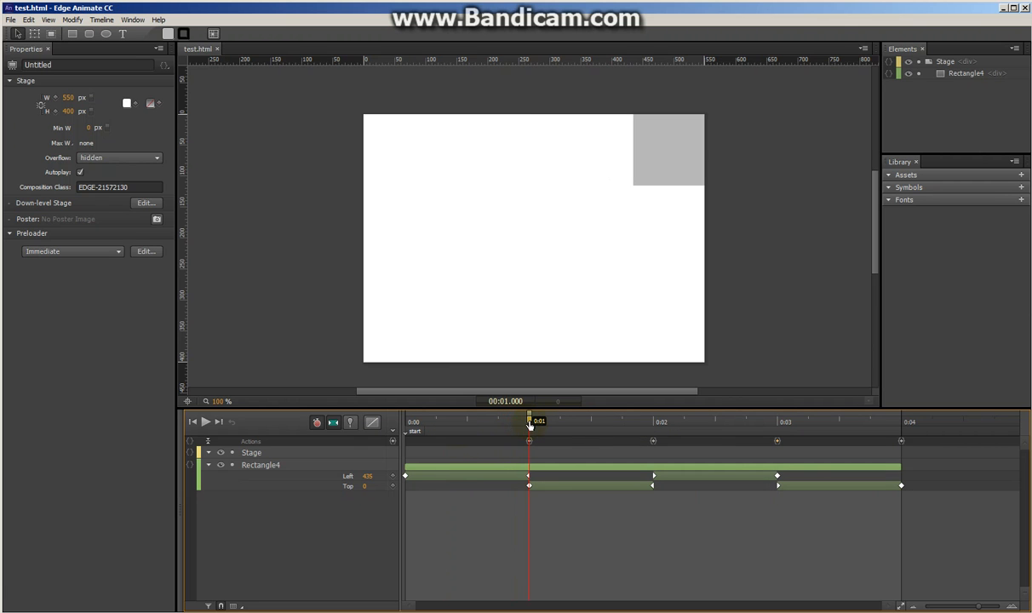
pyautogui.click(88, 34)
pyautogui.moveTo(482, 222); pyautogui.dragTo(589, 261)
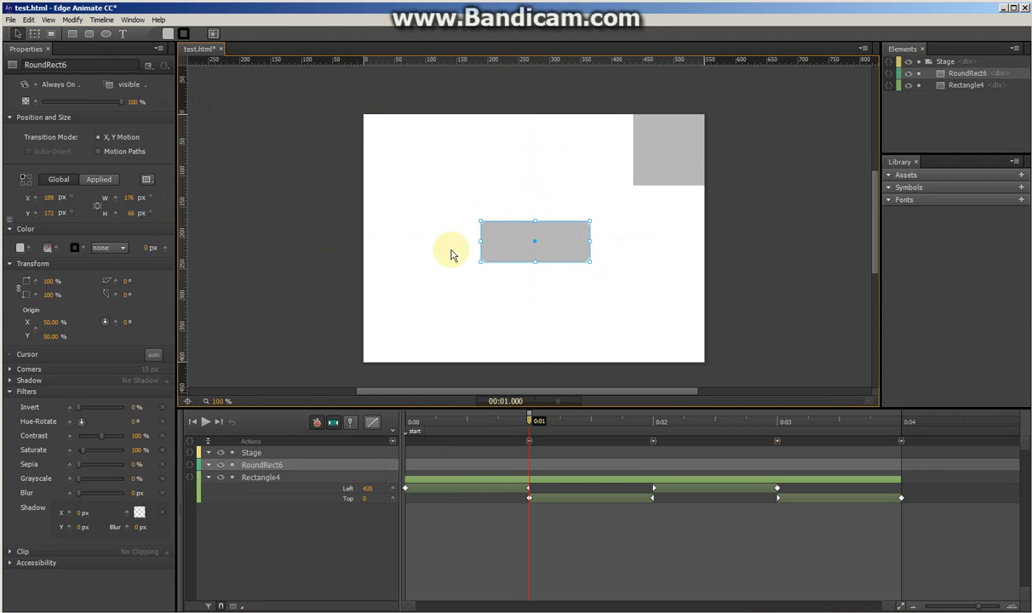
pyautogui.click(20, 247)
pyautogui.click(109, 354)
pyautogui.moveTo(109, 353)
pyautogui.mouseDown()
pyautogui.moveTo(134, 299)
pyautogui.moveTo(124, 348)
pyautogui.mouseUp()
pyautogui.click(437, 193)
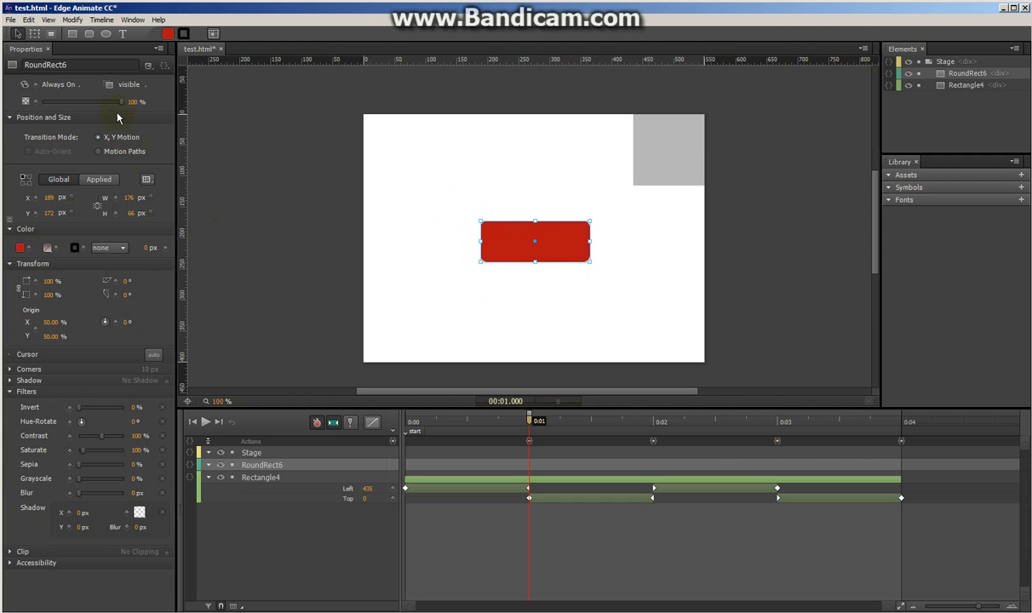
# Add the text PLAY and place it in the middle of the red rounded rectangle
pyautogui.click(123, 33)
pyautogui.click(452, 201)
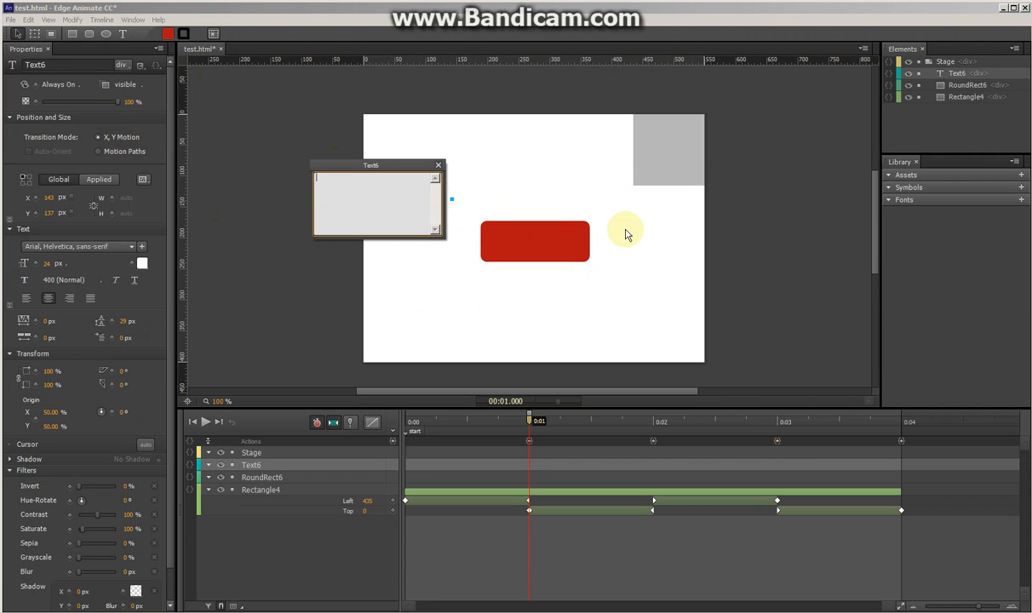
pyautogui.write('PLAY')
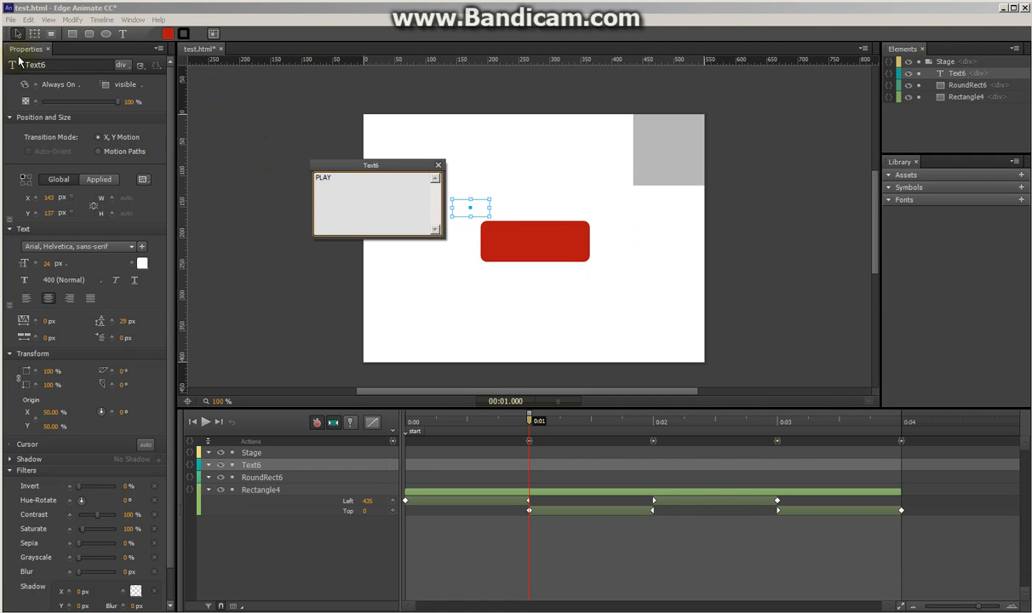
pyautogui.click(442, 177)
pyautogui.moveTo(477, 207); pyautogui.dragTo(543, 244)
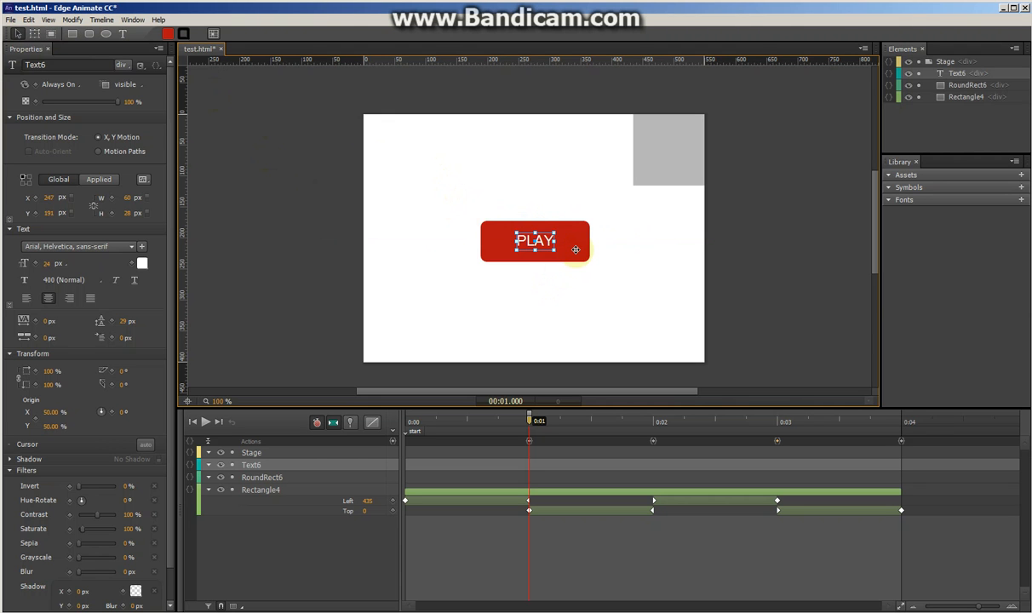
# Narrow the red rounded rectangle to about 137 px wide and centre it around the PLAY text
pyautogui.click(575, 250)
pyautogui.moveTo(589, 241); pyautogui.dragTo(565, 241)
pyautogui.moveTo(495, 242); pyautogui.dragTo(506, 241)
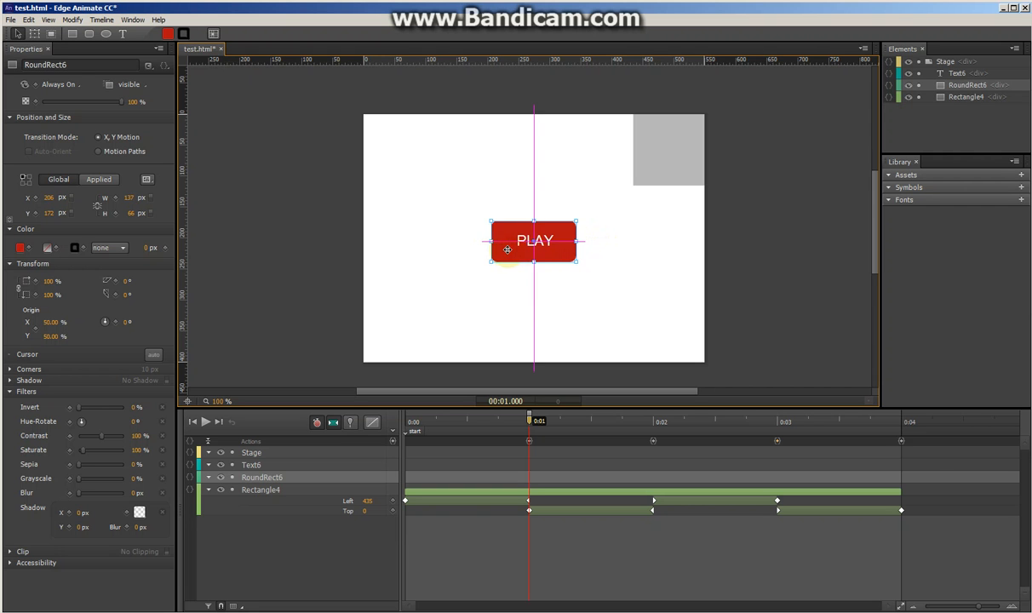
pyautogui.click(539, 305)
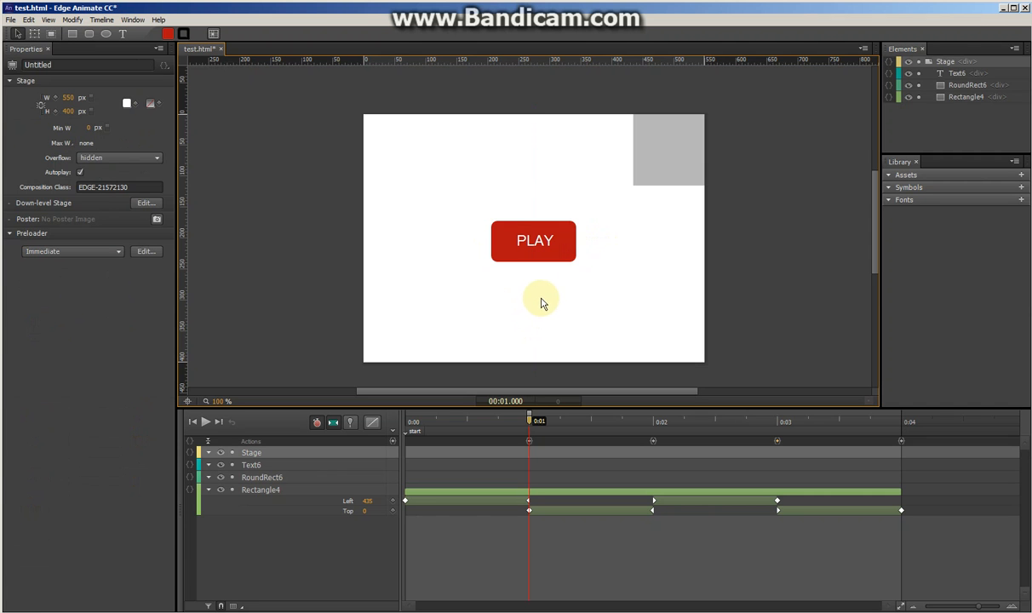
# Group the red rounded rectangle and the PLAY text in a DIV
pyautogui.click(537, 242)
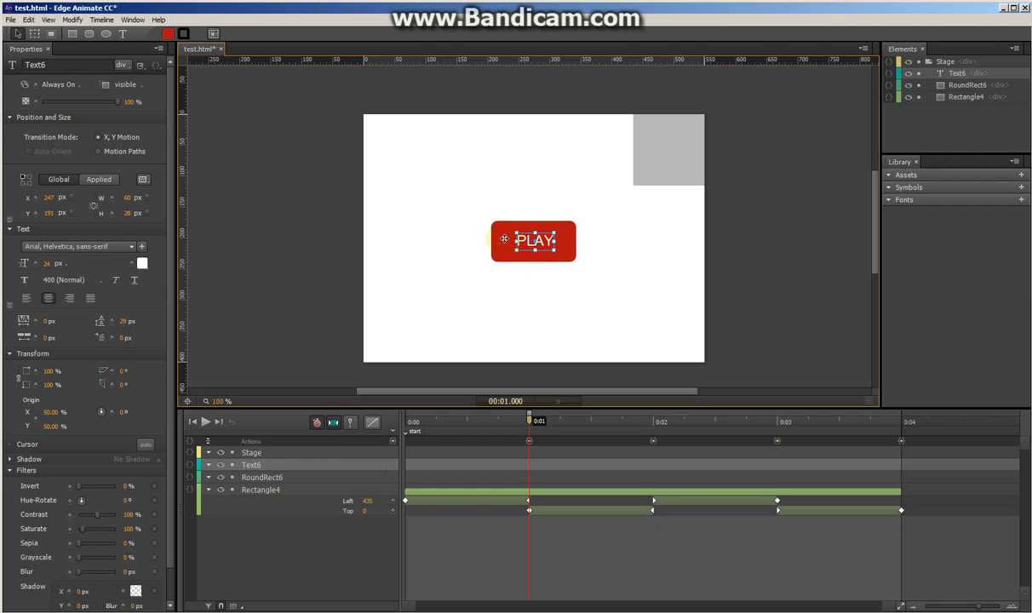
pyautogui.click(539, 205)
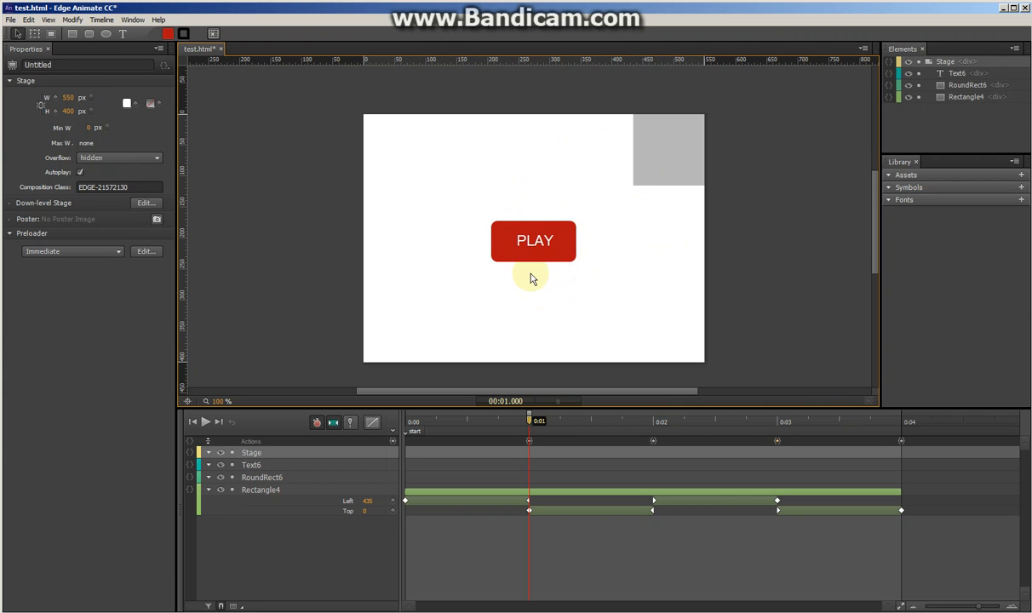
pyautogui.click(508, 240)
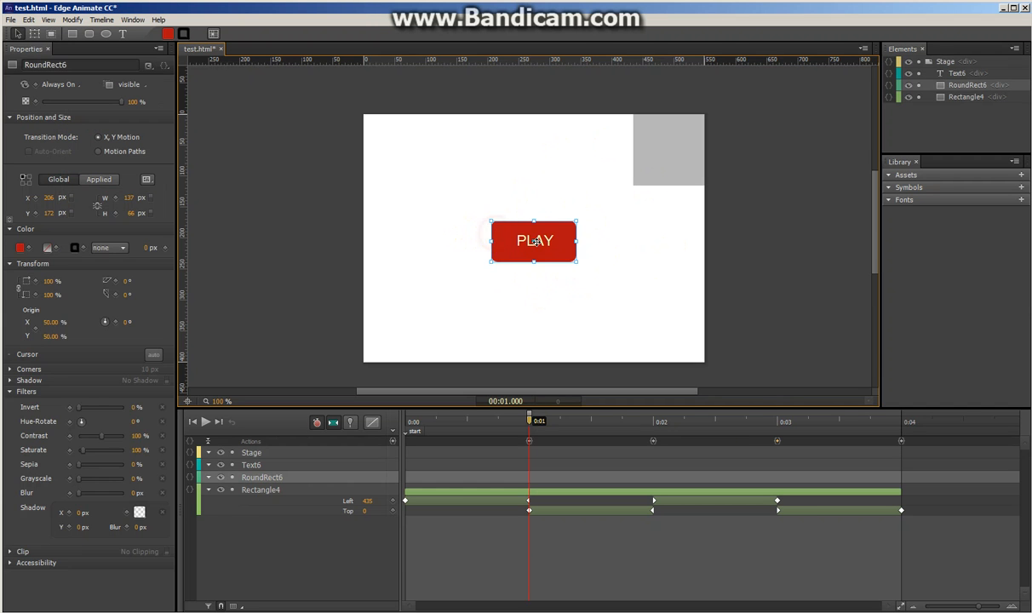
pyautogui.click(506, 240)
pyautogui.keyDown('shift'); pyautogui.click(550, 241); pyautogui.keyUp('shift')
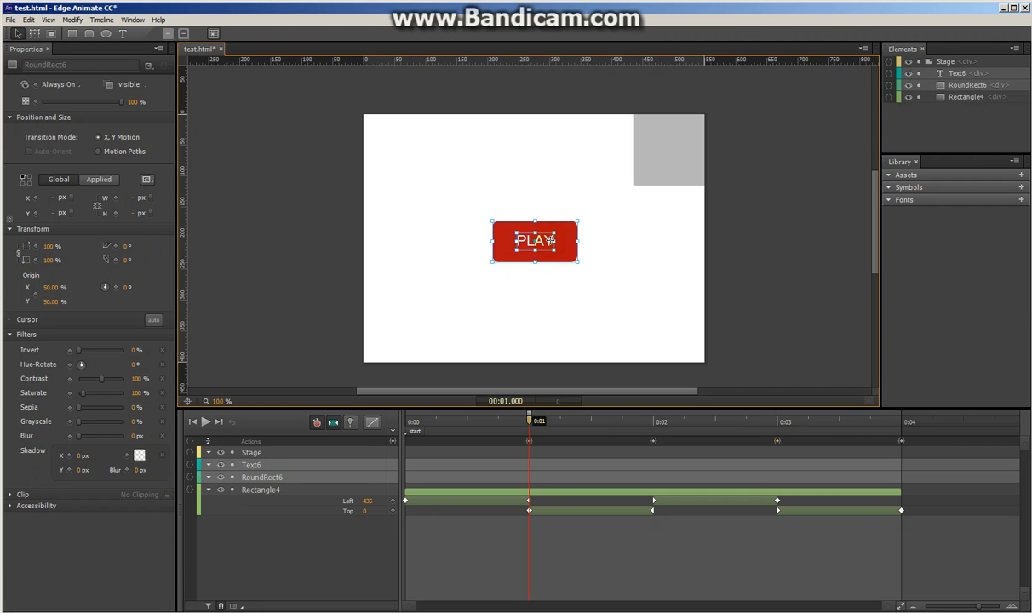
pyautogui.rightClick(550, 242)
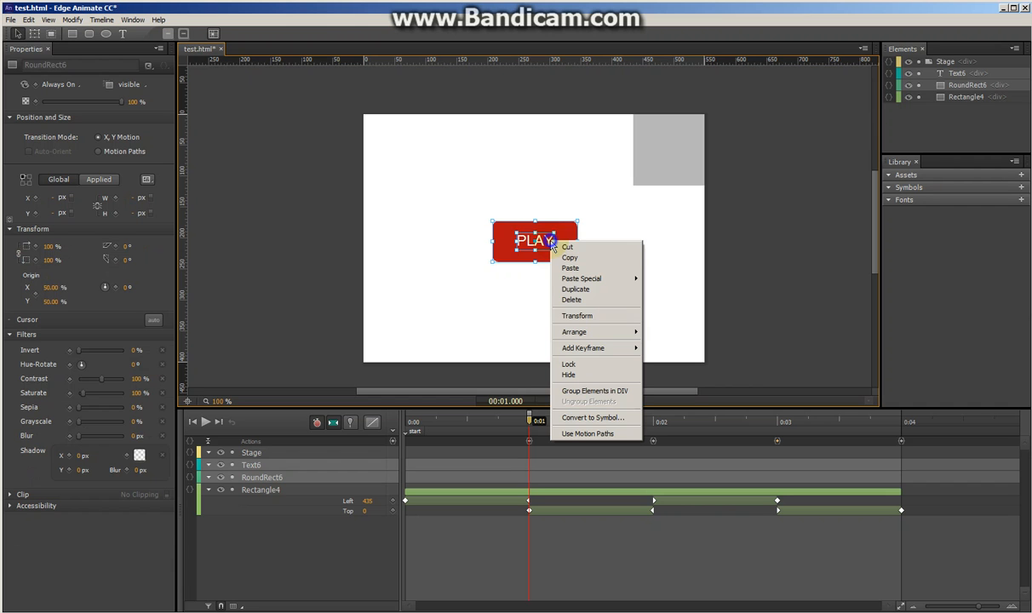
pyautogui.click(594, 391)
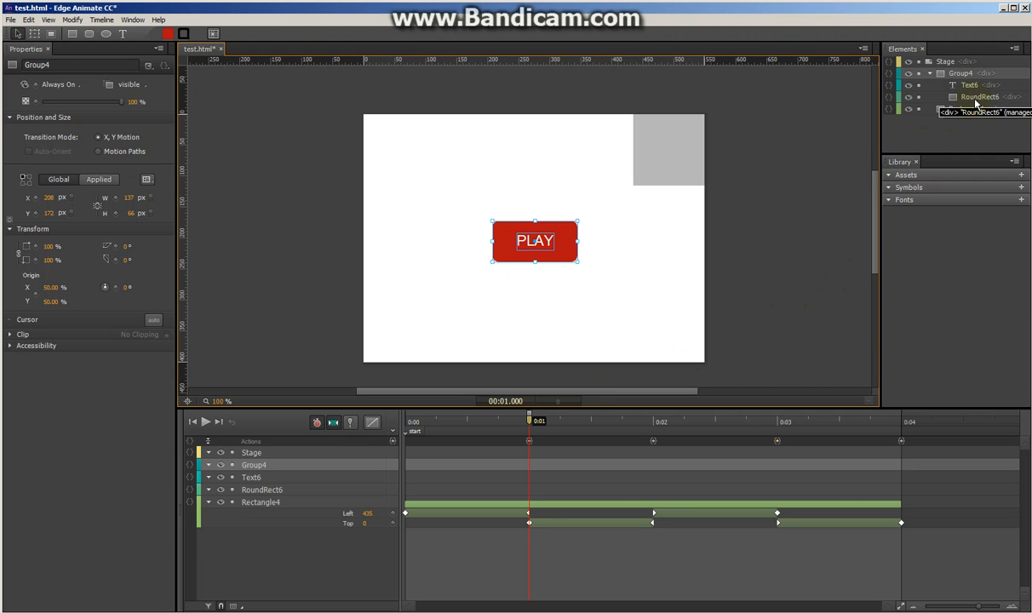
# Rename the grouped red rounded rectangle as btn1BG and the PLAY text as btn1Text
pyautogui.doubleClick(976, 99)
pyautogui.write('btnBG')
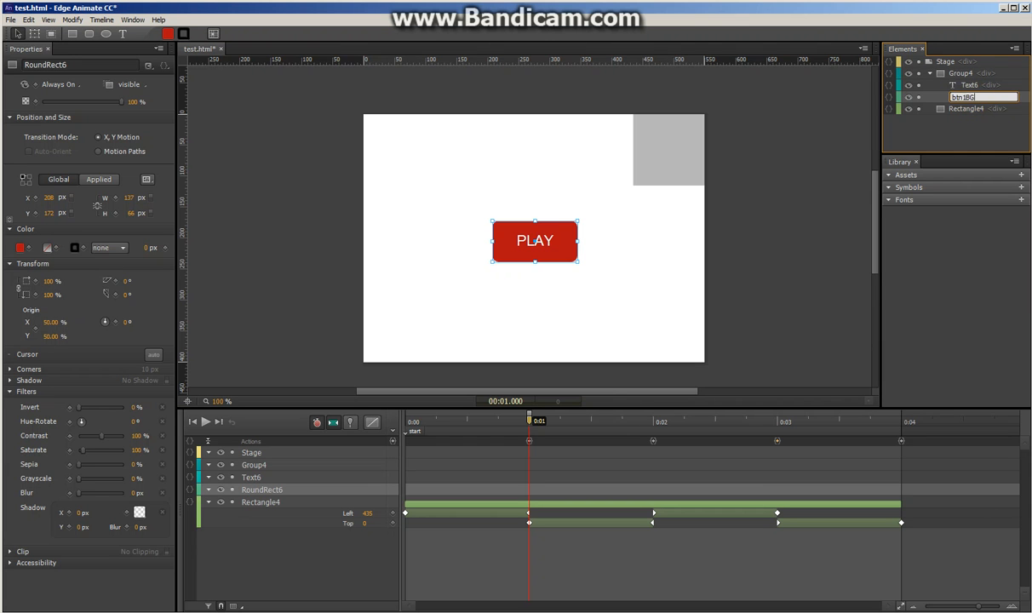
pyautogui.press('Return')
pyautogui.click(975, 86)
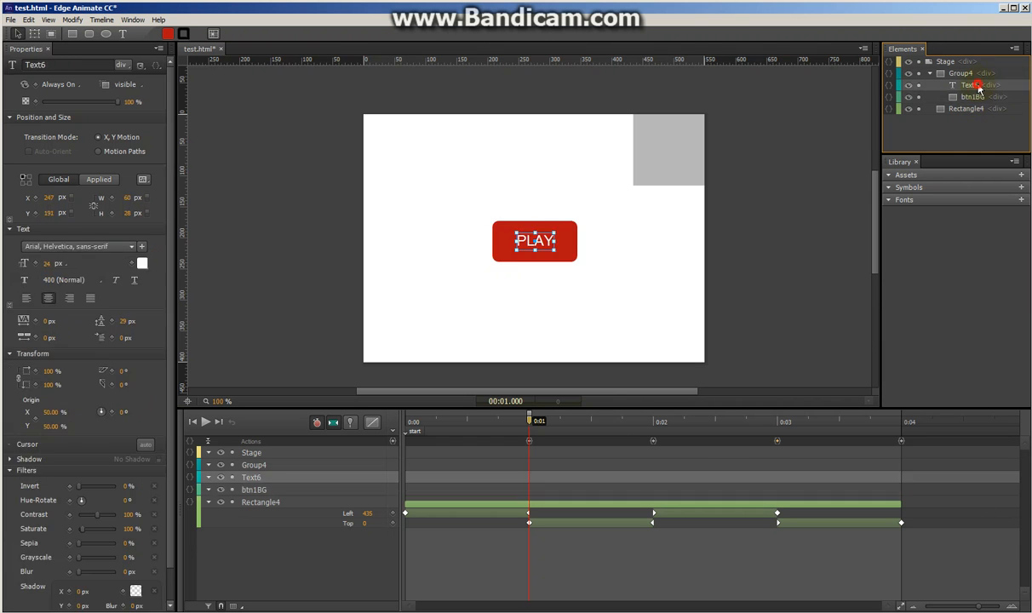
pyautogui.doubleClick(976, 86)
pyautogui.write('btn1Text')
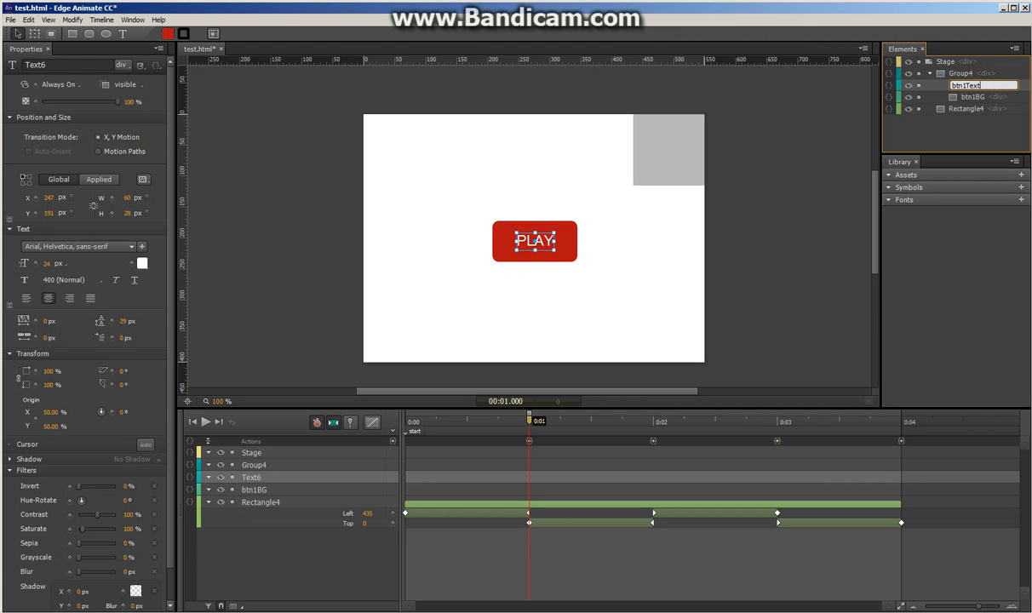
pyautogui.press('Return')
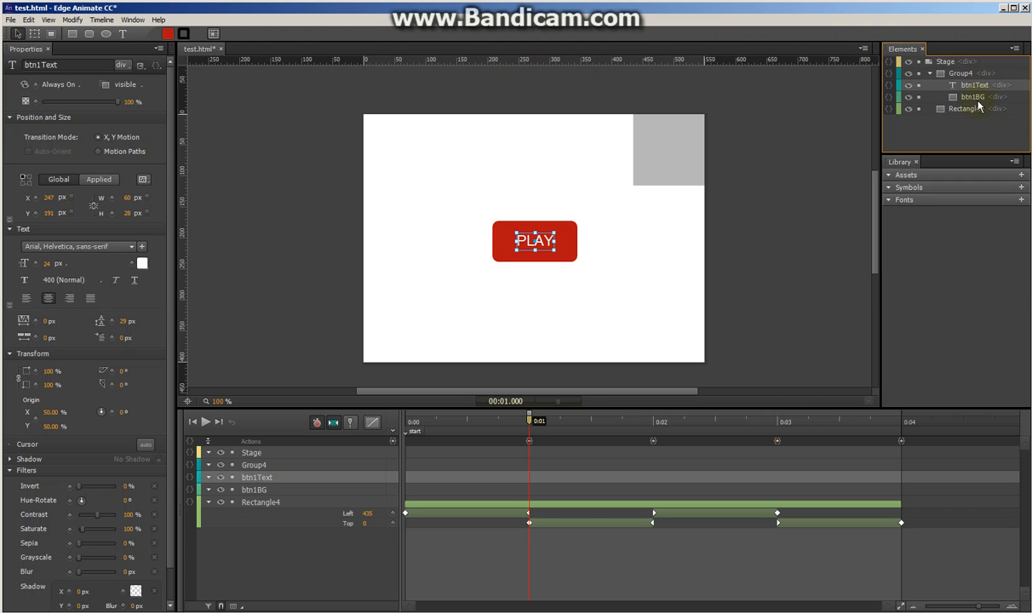
# Rename the group holding the button background and text as btn1
pyautogui.click(961, 74)
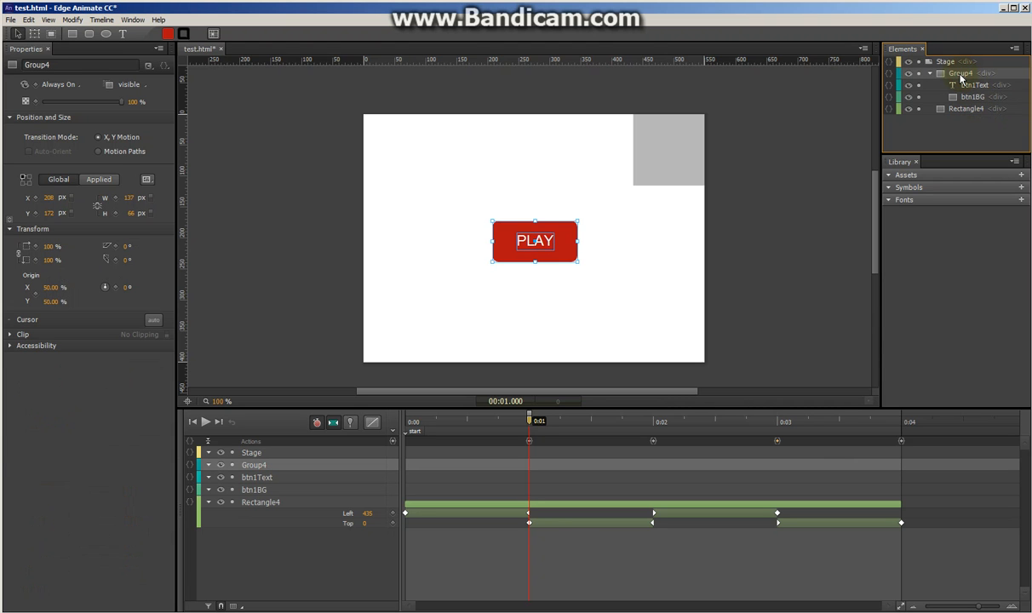
pyautogui.doubleClick(960, 75)
pyautogui.write('btn')
pyautogui.press('Return')
pyautogui.click(543, 313)
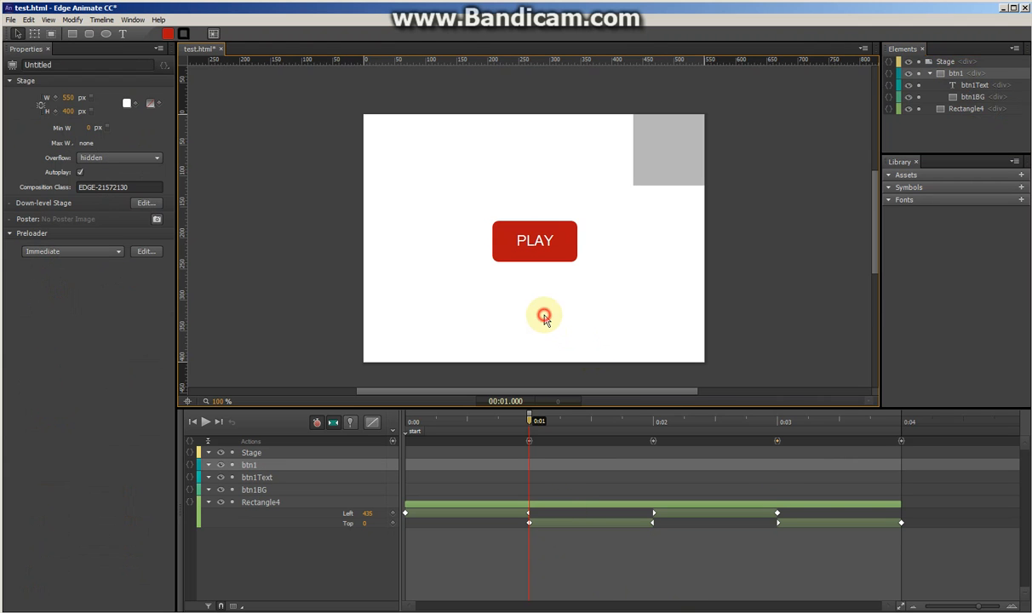
# Check how the btn1 group selects as one object on the stage and how btn1Text and btn1BG select individually
pyautogui.click(557, 239)
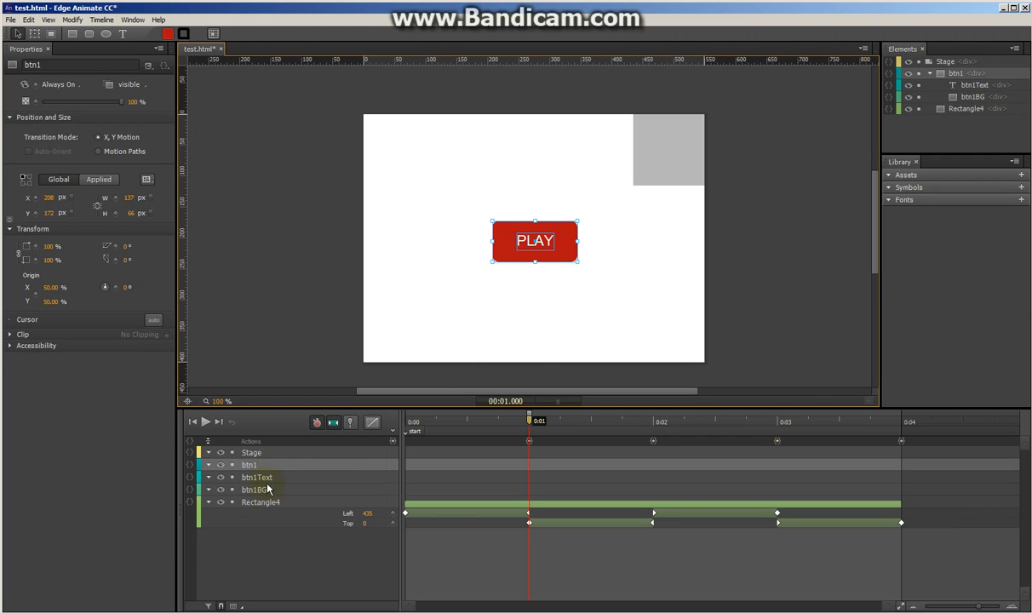
pyautogui.click(525, 298)
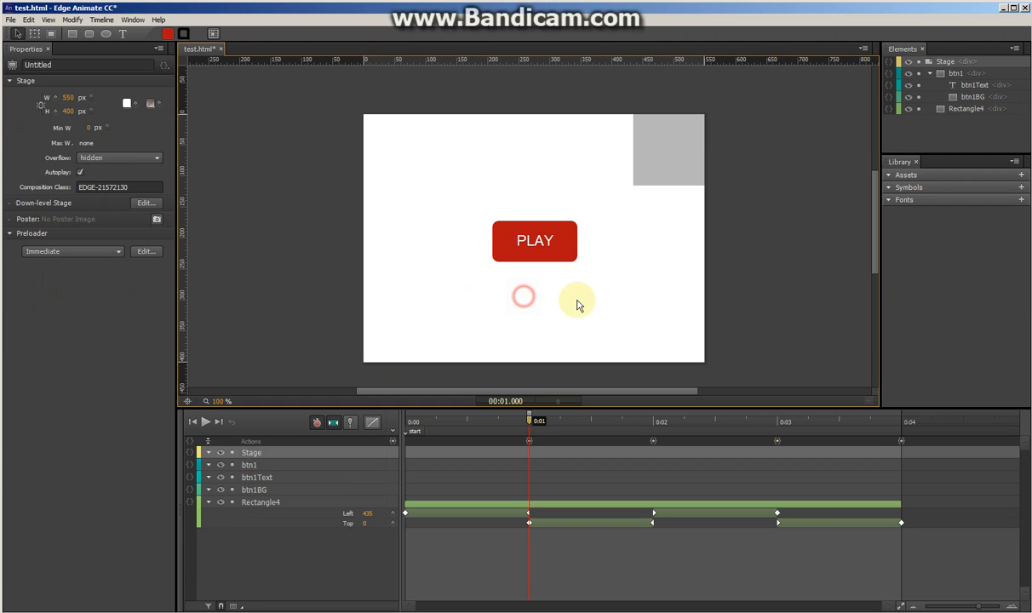
pyautogui.click(567, 256)
pyautogui.click(639, 298)
pyautogui.click(572, 246)
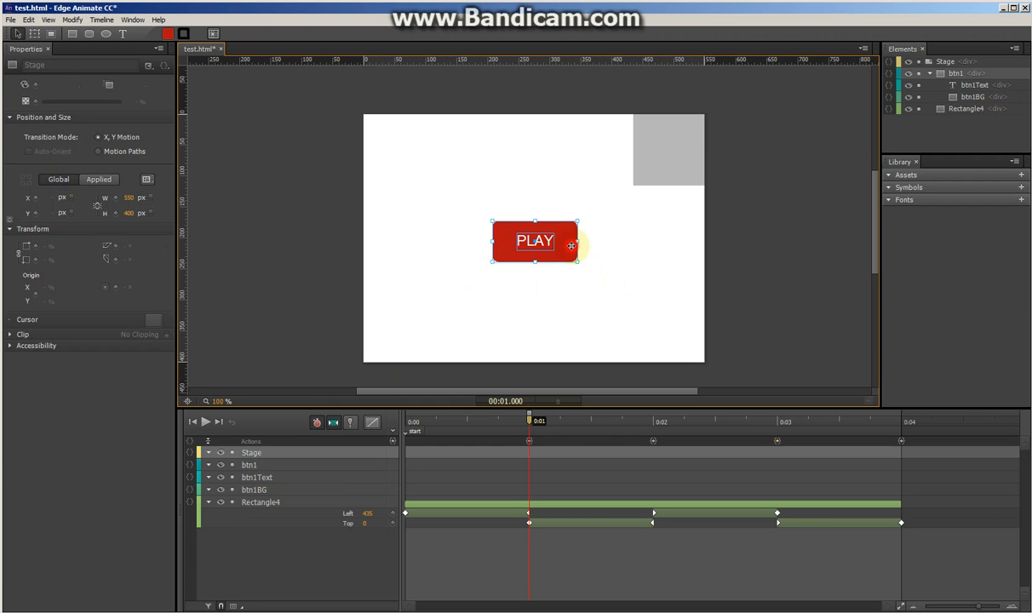
pyautogui.click(264, 479)
pyautogui.click(265, 489)
pyautogui.click(265, 479)
pyautogui.click(265, 488)
pyautogui.click(264, 480)
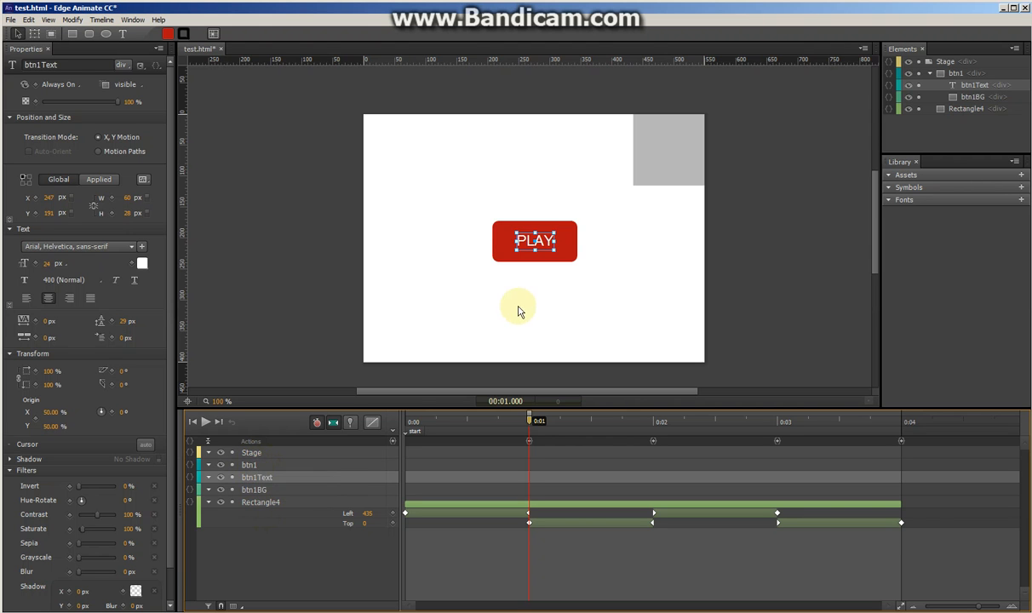
pyautogui.click(560, 281)
# Add a click event to the btn1 group, opening its code for editing
pyautogui.click(558, 247)
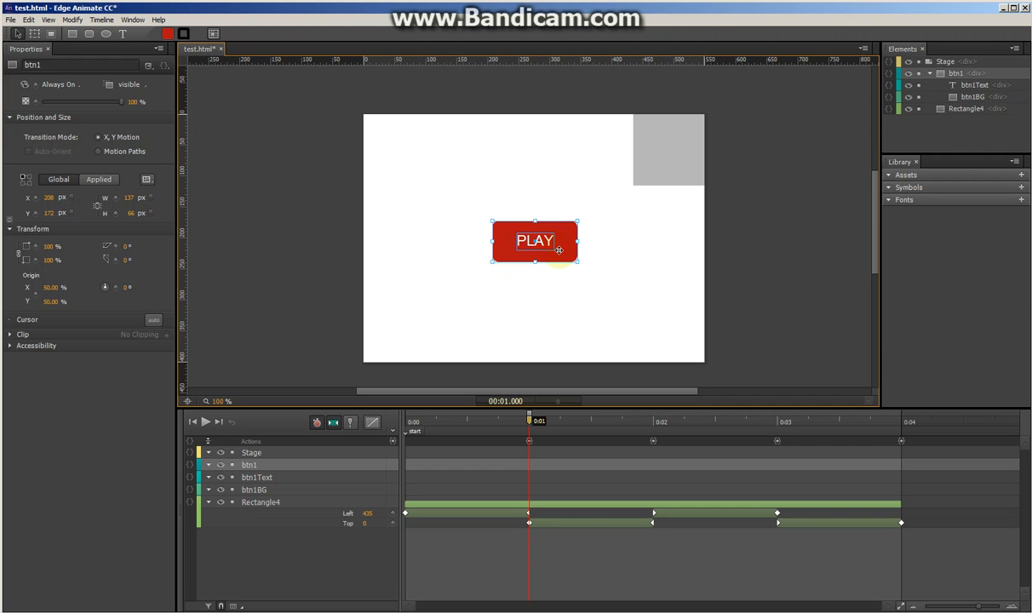
pyautogui.click(191, 466)
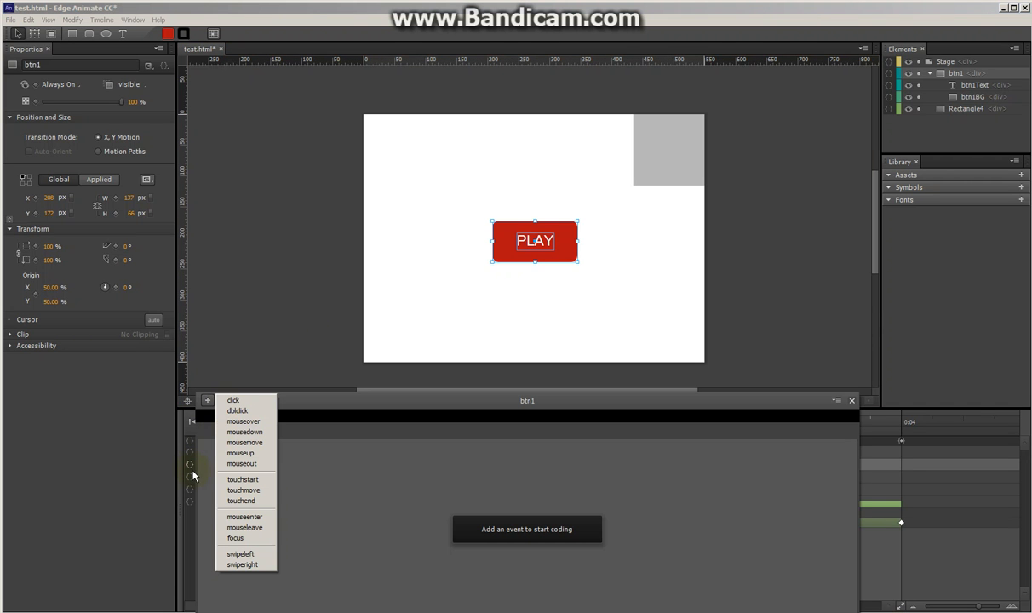
pyautogui.click(232, 401)
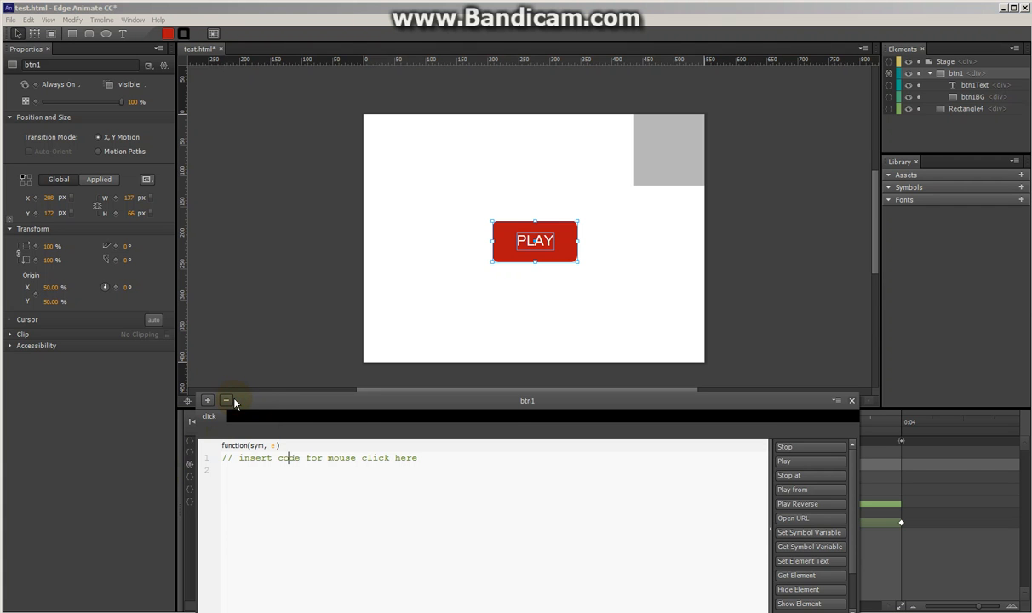
# Replace the placeholder comment in btn1's click code with the Play snippet sym.play(); and close the code
pyautogui.click(289, 458)
pyautogui.click(787, 462)
pyautogui.moveTo(379, 483); pyautogui.dragTo(104, 417)
pyautogui.click(354, 557)
pyautogui.moveTo(276, 528); pyautogui.dragTo(2, 428)
pyautogui.moveTo(403, 490); pyautogui.dragTo(208, 456)
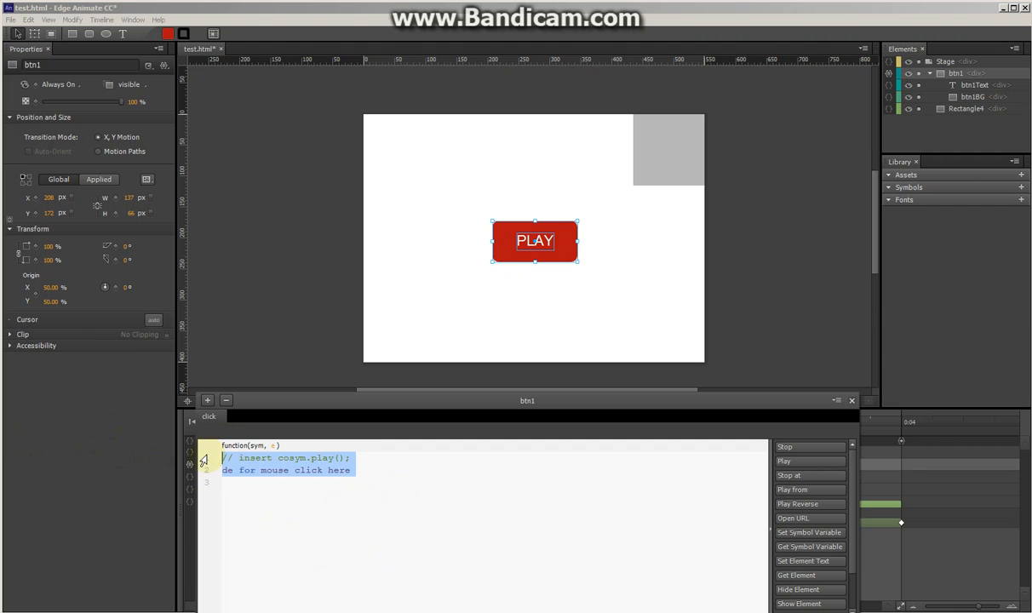
pyautogui.press('BackSpace')
pyautogui.click(784, 461)
pyautogui.click(603, 498)
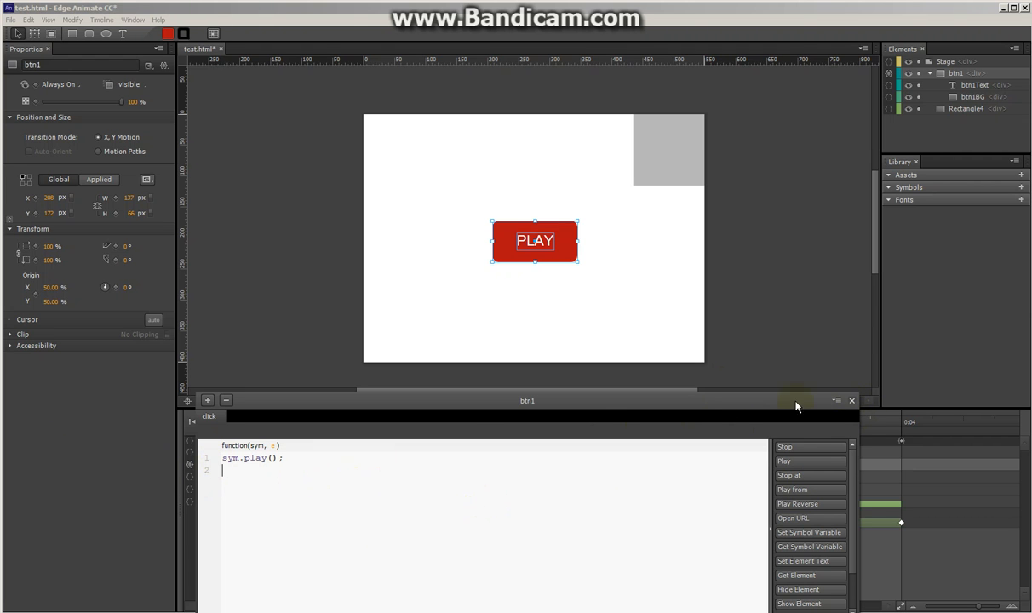
pyautogui.click(851, 400)
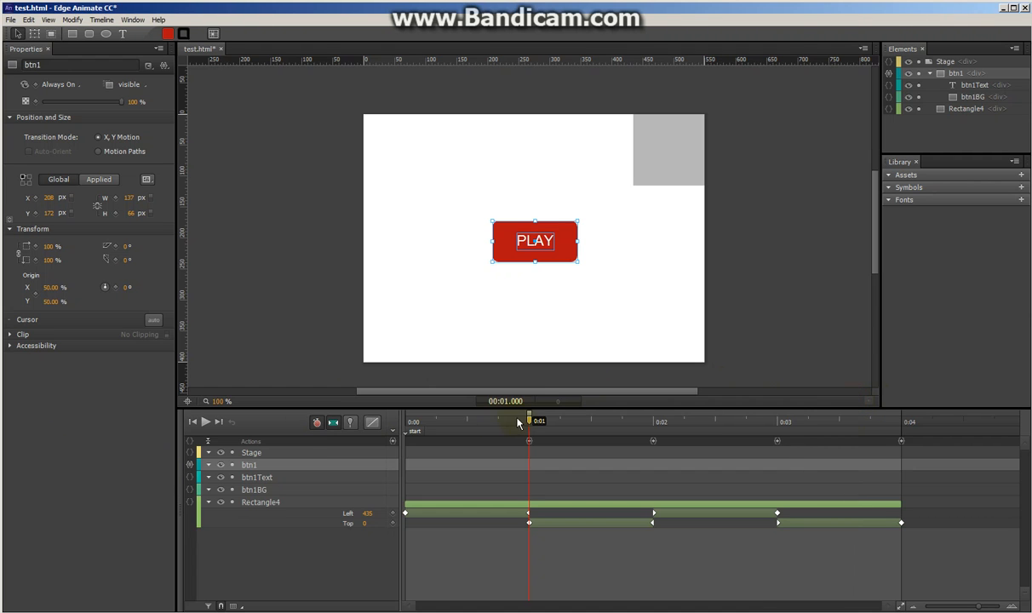
# Set btn1's display to Off at 0:00.750 on the timeline
pyautogui.moveTo(528, 423); pyautogui.dragTo(530, 458)
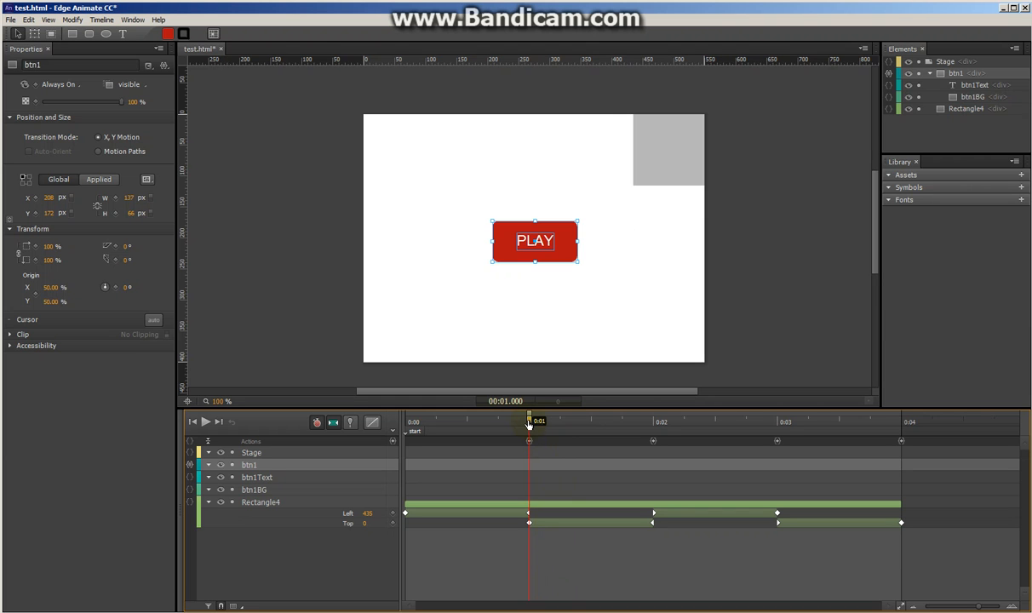
pyautogui.moveTo(529, 424); pyautogui.dragTo(499, 424)
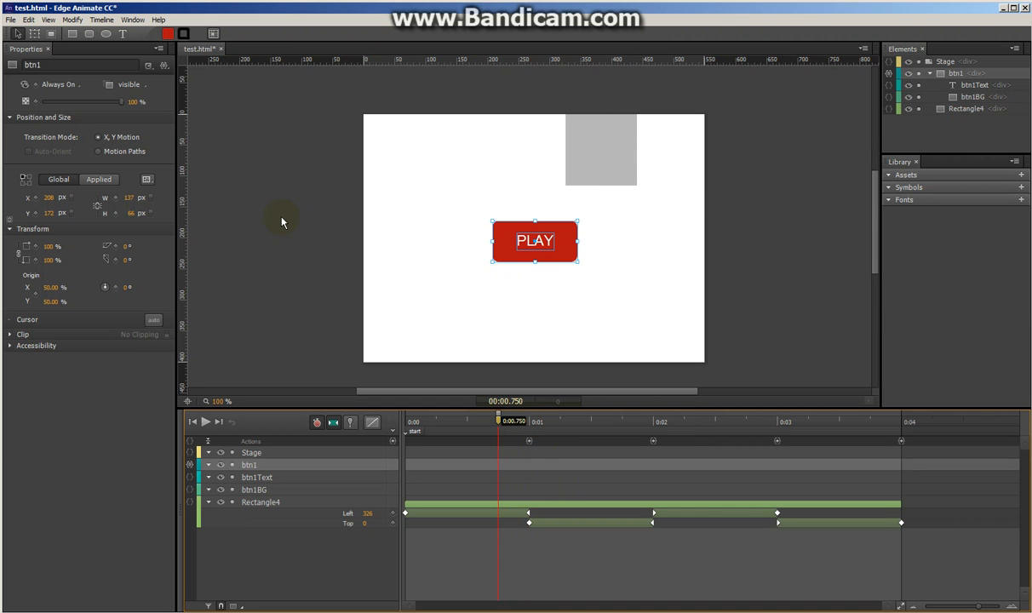
pyautogui.click(52, 85)
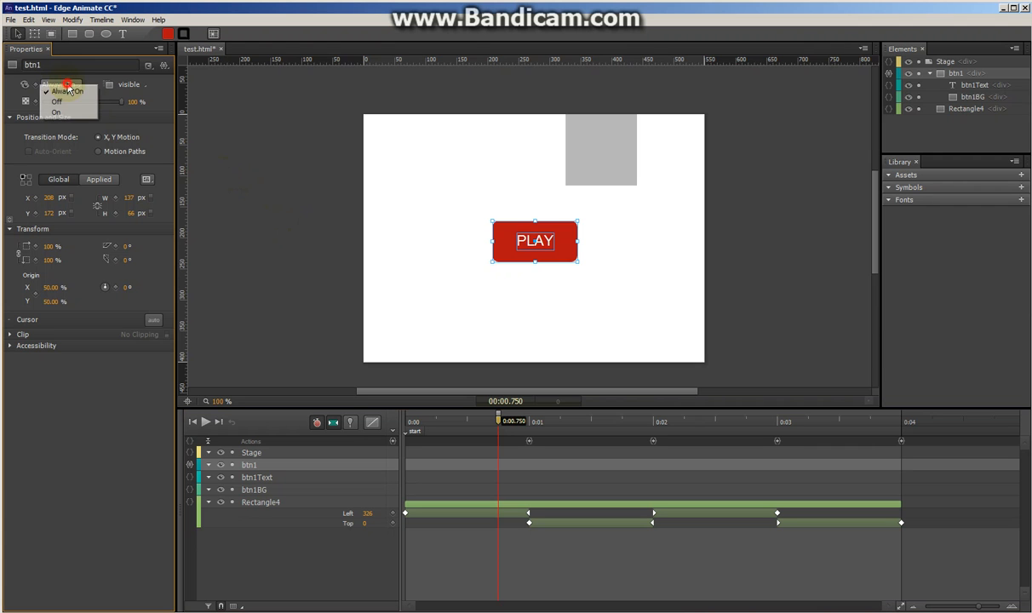
pyautogui.click(60, 102)
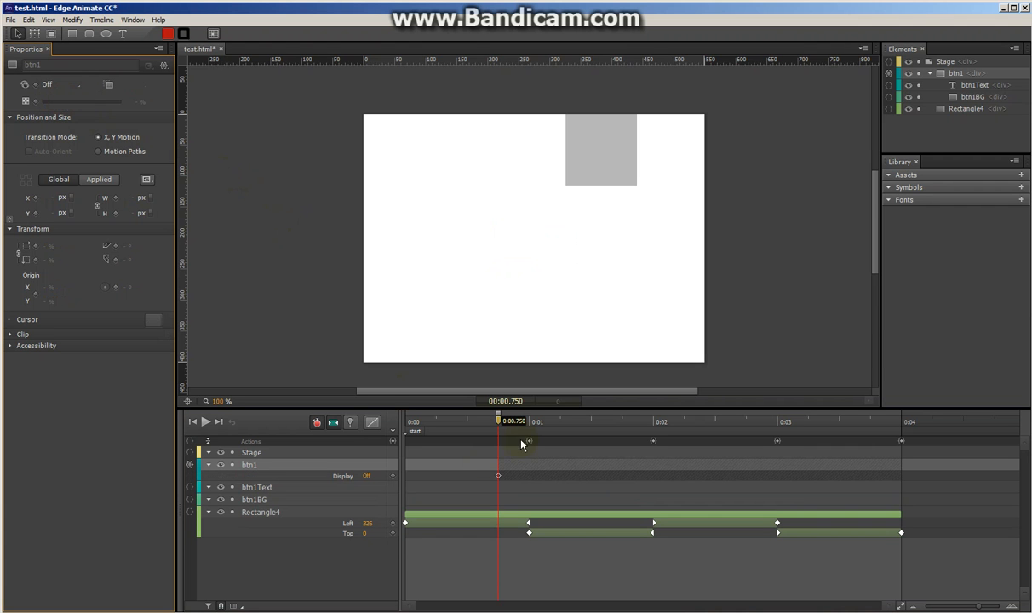
# Set btn1's display to On at the one-second mark, where the rectangle reaches the first corner
pyautogui.moveTo(498, 424); pyautogui.dragTo(529, 424)
pyautogui.click(51, 85)
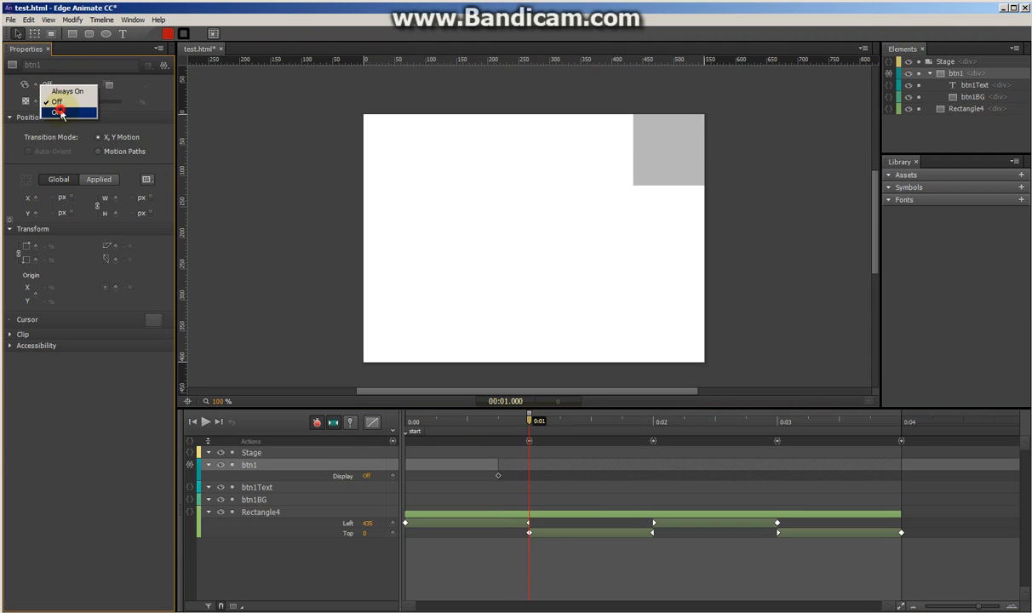
pyautogui.click(56, 111)
# Set btn1's display back to Off at 0:01.250
pyautogui.moveTo(529, 424); pyautogui.dragTo(559, 421)
pyautogui.click(47, 85)
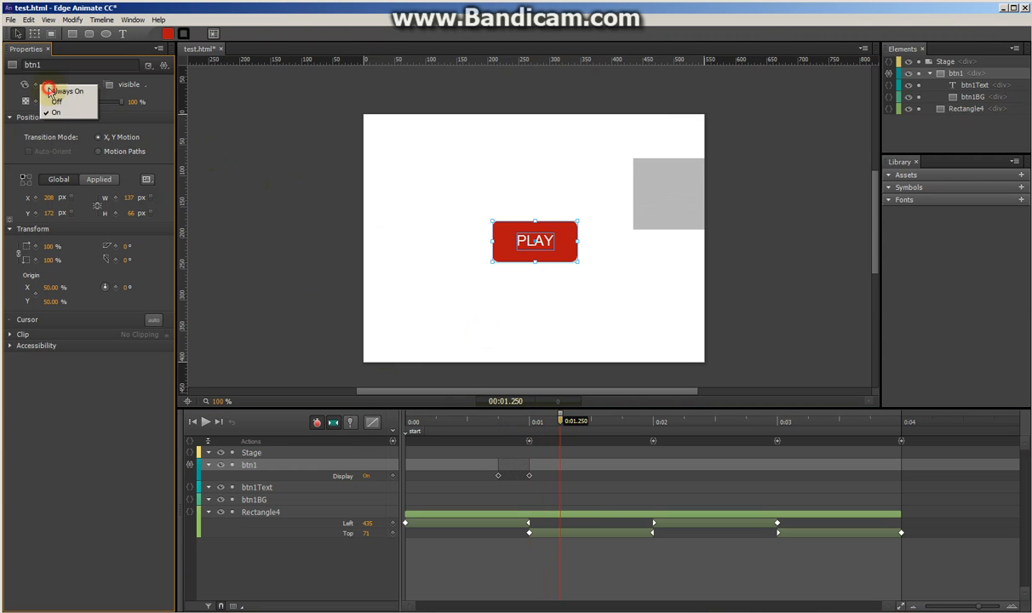
pyautogui.click(52, 100)
# Move btn1's Off display keyframe from 0:00.750 to the start of the timeline and scrub to check the first second
pyautogui.moveTo(521, 423)
pyautogui.mouseDown()
pyautogui.moveTo(479, 421)
pyautogui.moveTo(536, 430)
pyautogui.mouseUp()
pyautogui.moveTo(499, 480); pyautogui.dragTo(393, 476)
pyautogui.moveTo(498, 426); pyautogui.dragTo(529, 440)
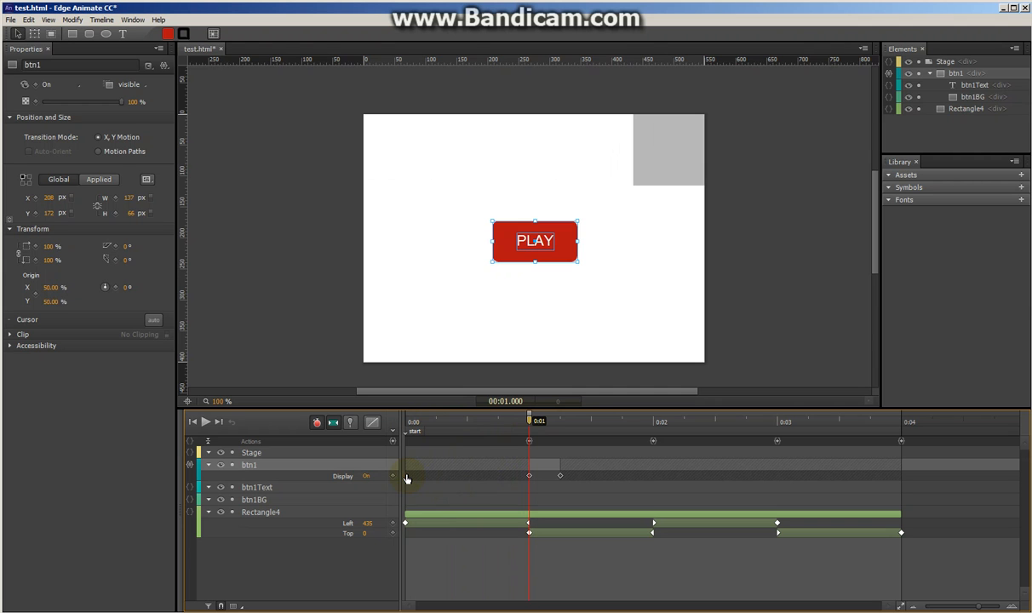
# Scrub around the one-second mark and move btn1's On display keyframe to 0:00.750
pyautogui.moveTo(451, 421); pyautogui.dragTo(529, 425)
pyautogui.moveTo(552, 423); pyautogui.dragTo(528, 424)
pyautogui.moveTo(529, 479); pyautogui.dragTo(498, 477)
pyautogui.click(498, 423)
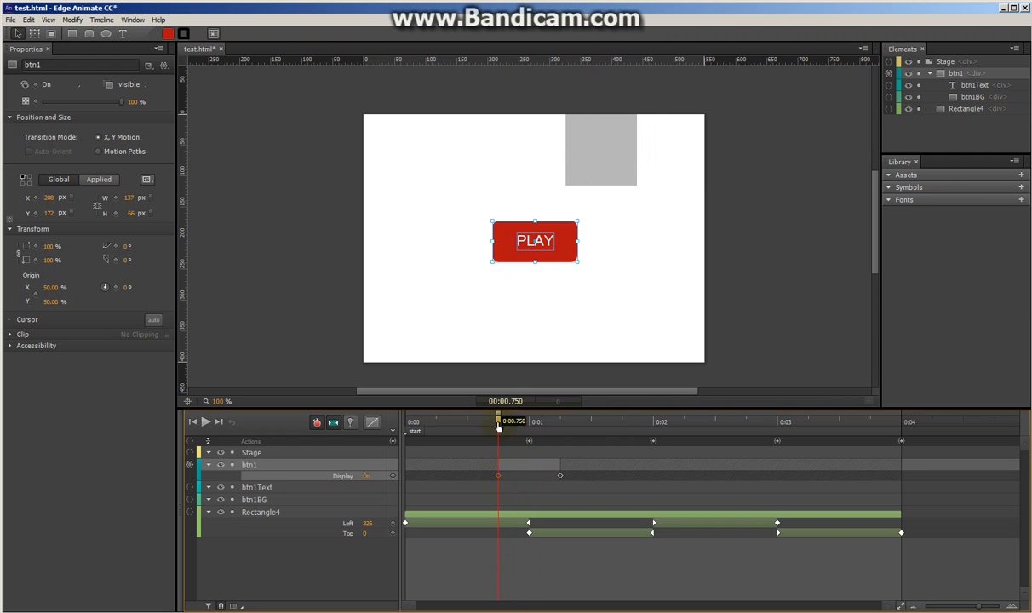
# Fade btn1 in by keyframing its opacity at 0% at 0:00.750 and 100% at 0:01
pyautogui.click(36, 103)
pyautogui.moveTo(120, 103); pyautogui.dragTo(14, 101)
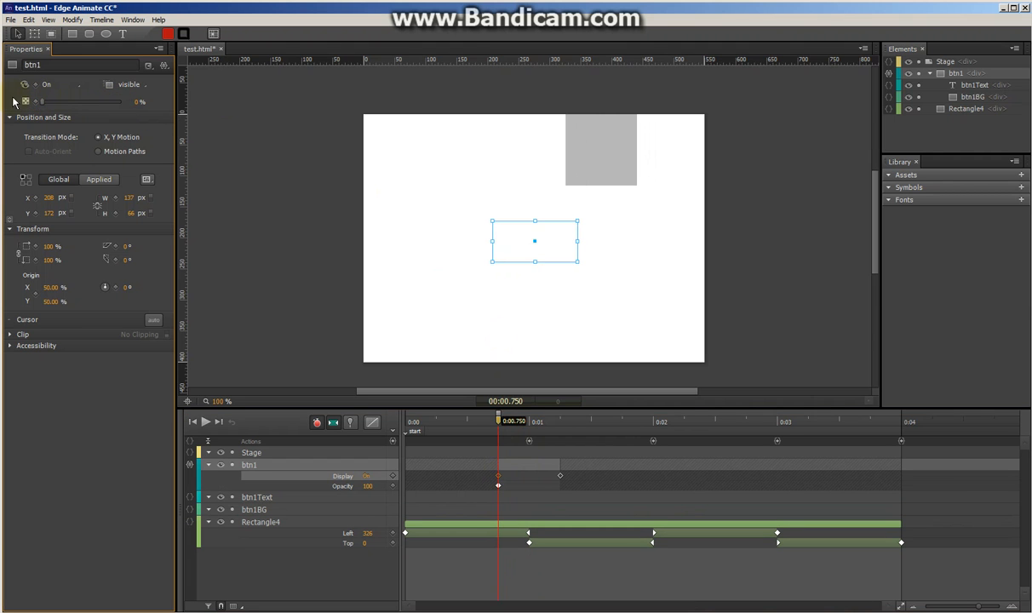
pyautogui.moveTo(499, 425); pyautogui.dragTo(528, 422)
pyautogui.moveTo(41, 103); pyautogui.dragTo(120, 103)
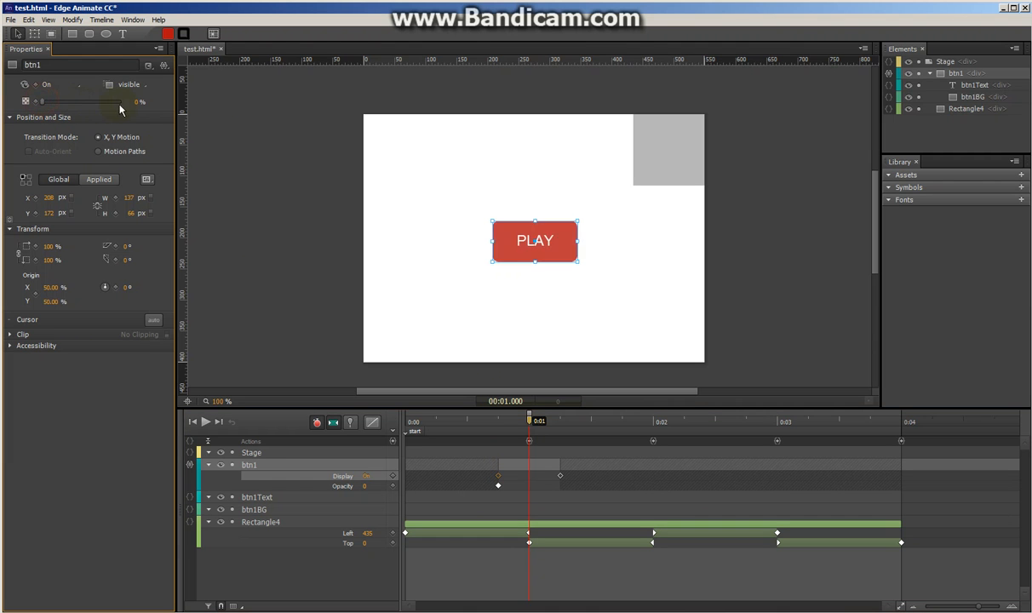
# Keyframe btn1's opacity at 0% at 0:01.250, shifting its final Off display keyframe slightly past that time
pyautogui.click(560, 422)
pyautogui.click(38, 101)
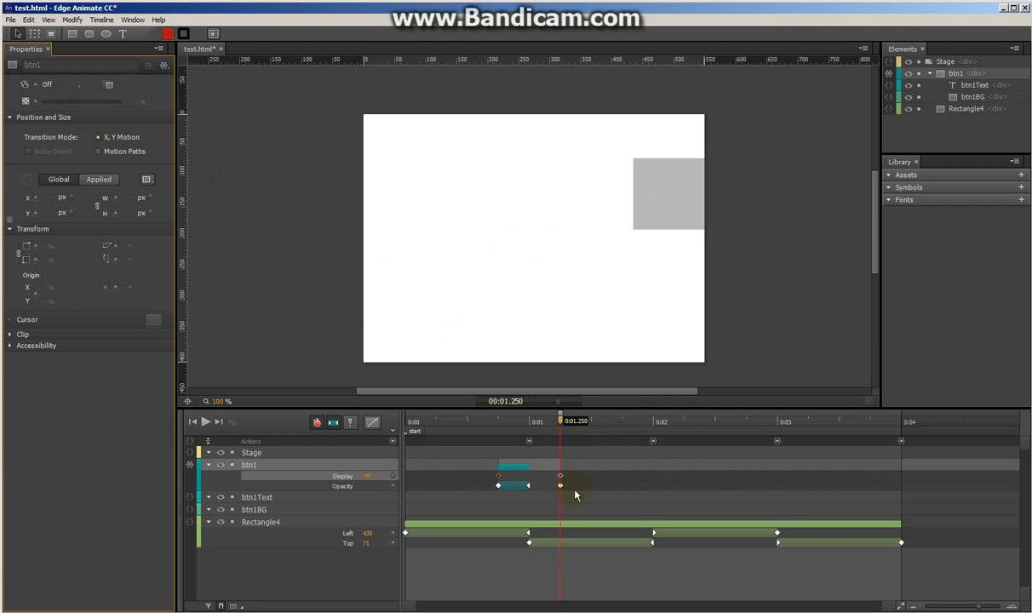
pyautogui.click(251, 465)
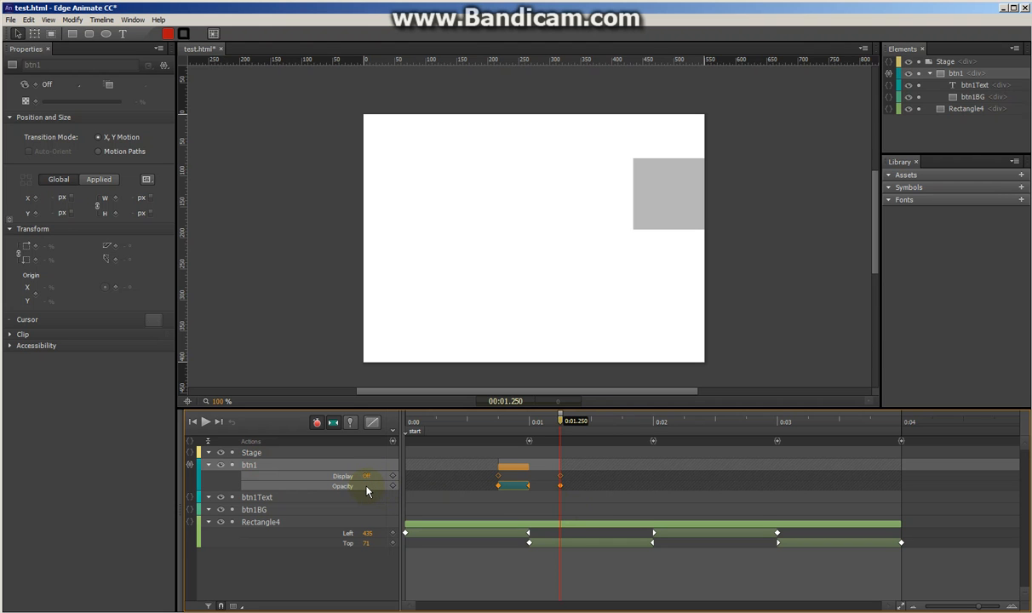
pyautogui.moveTo(560, 487); pyautogui.dragTo(569, 477)
pyautogui.click(574, 477)
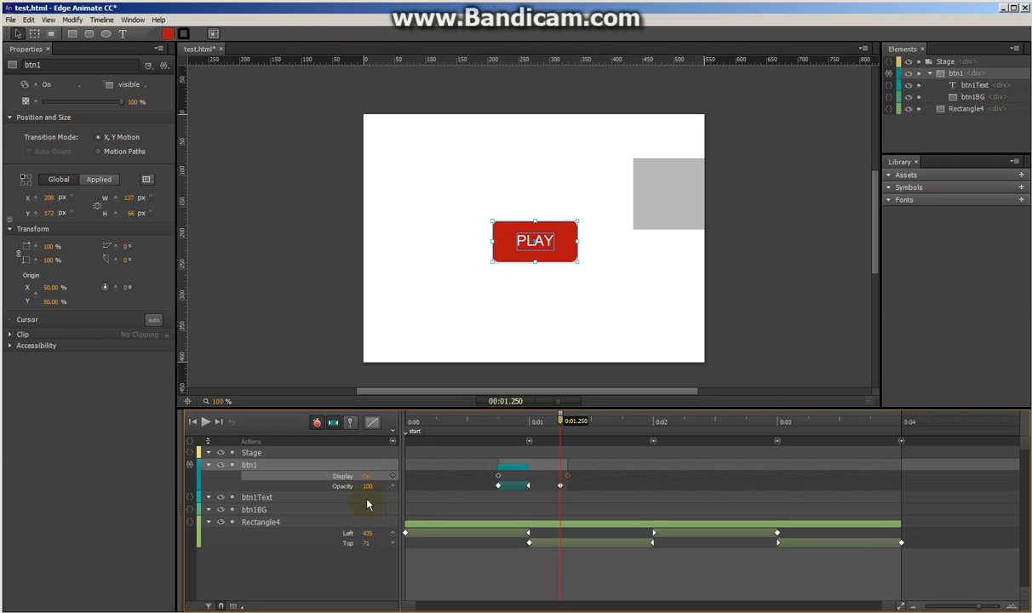
pyautogui.moveTo(362, 486); pyautogui.dragTo(144, 479)
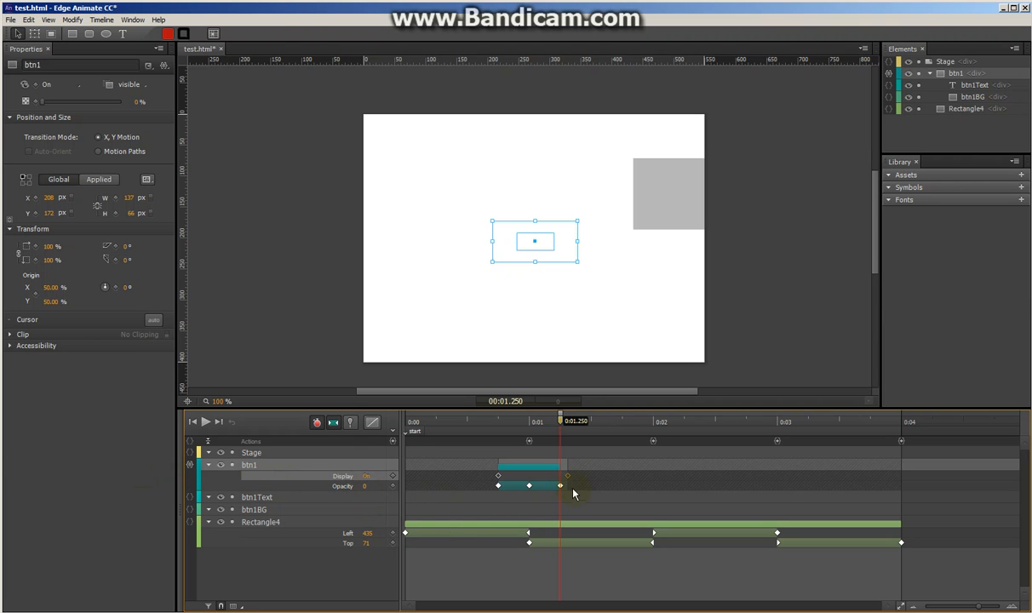
# Adjust btn1's final Off display keyframe so it sits just after the opacity keyframe at 0:01.250
pyautogui.moveTo(568, 482); pyautogui.dragTo(563, 478)
pyautogui.moveTo(559, 420)
pyautogui.mouseDown()
pyautogui.moveTo(537, 421)
pyautogui.moveTo(560, 426)
pyautogui.mouseUp()
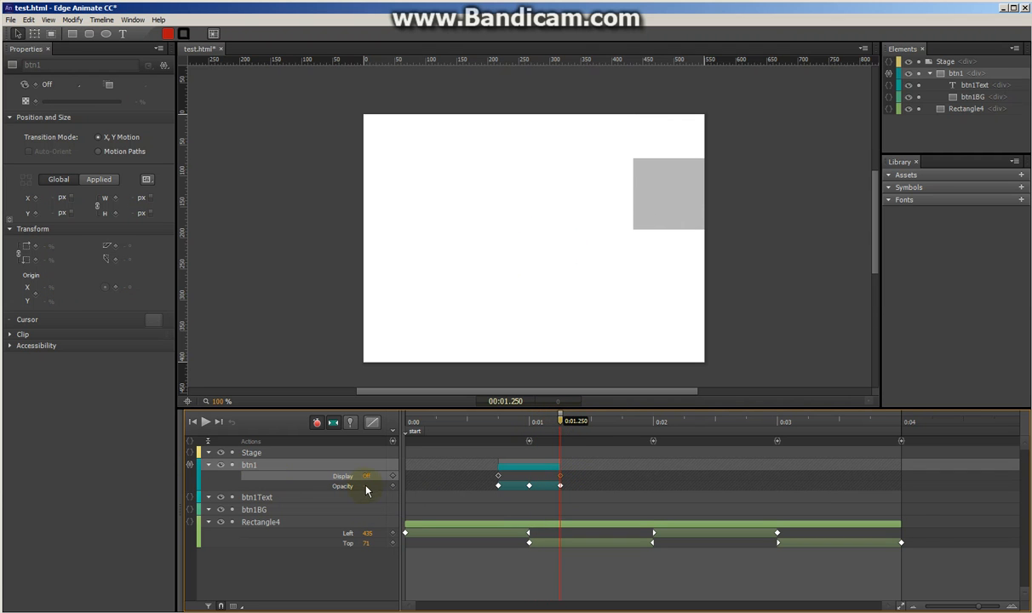
pyautogui.click(558, 484)
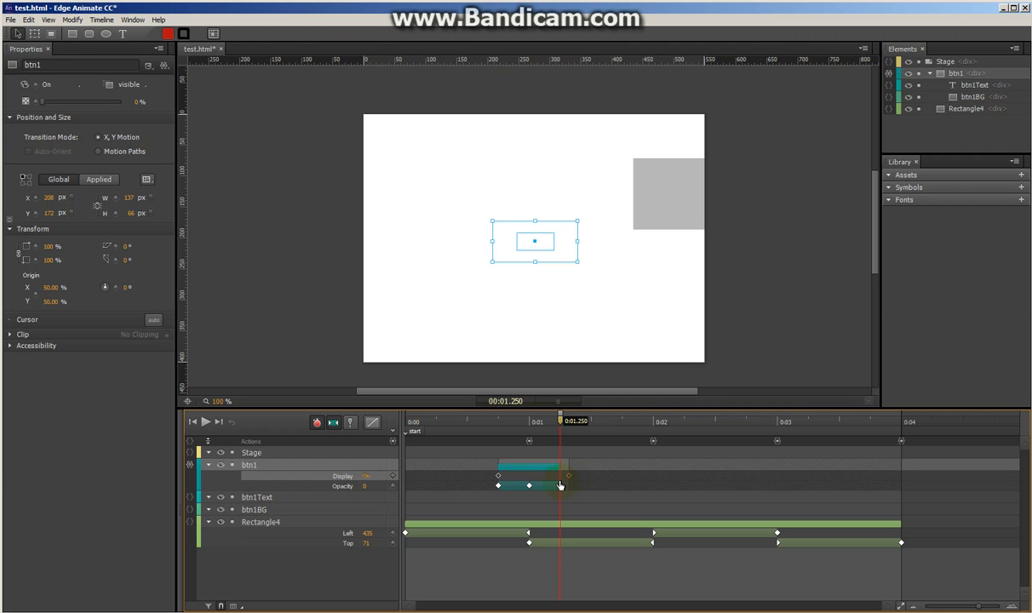
pyautogui.click(567, 478)
pyautogui.click(563, 482)
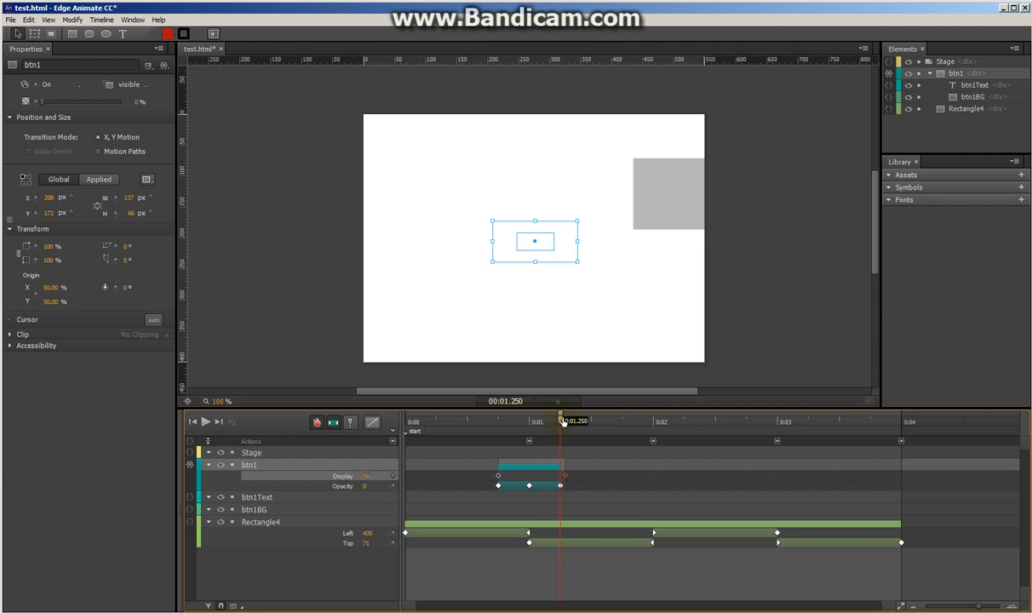